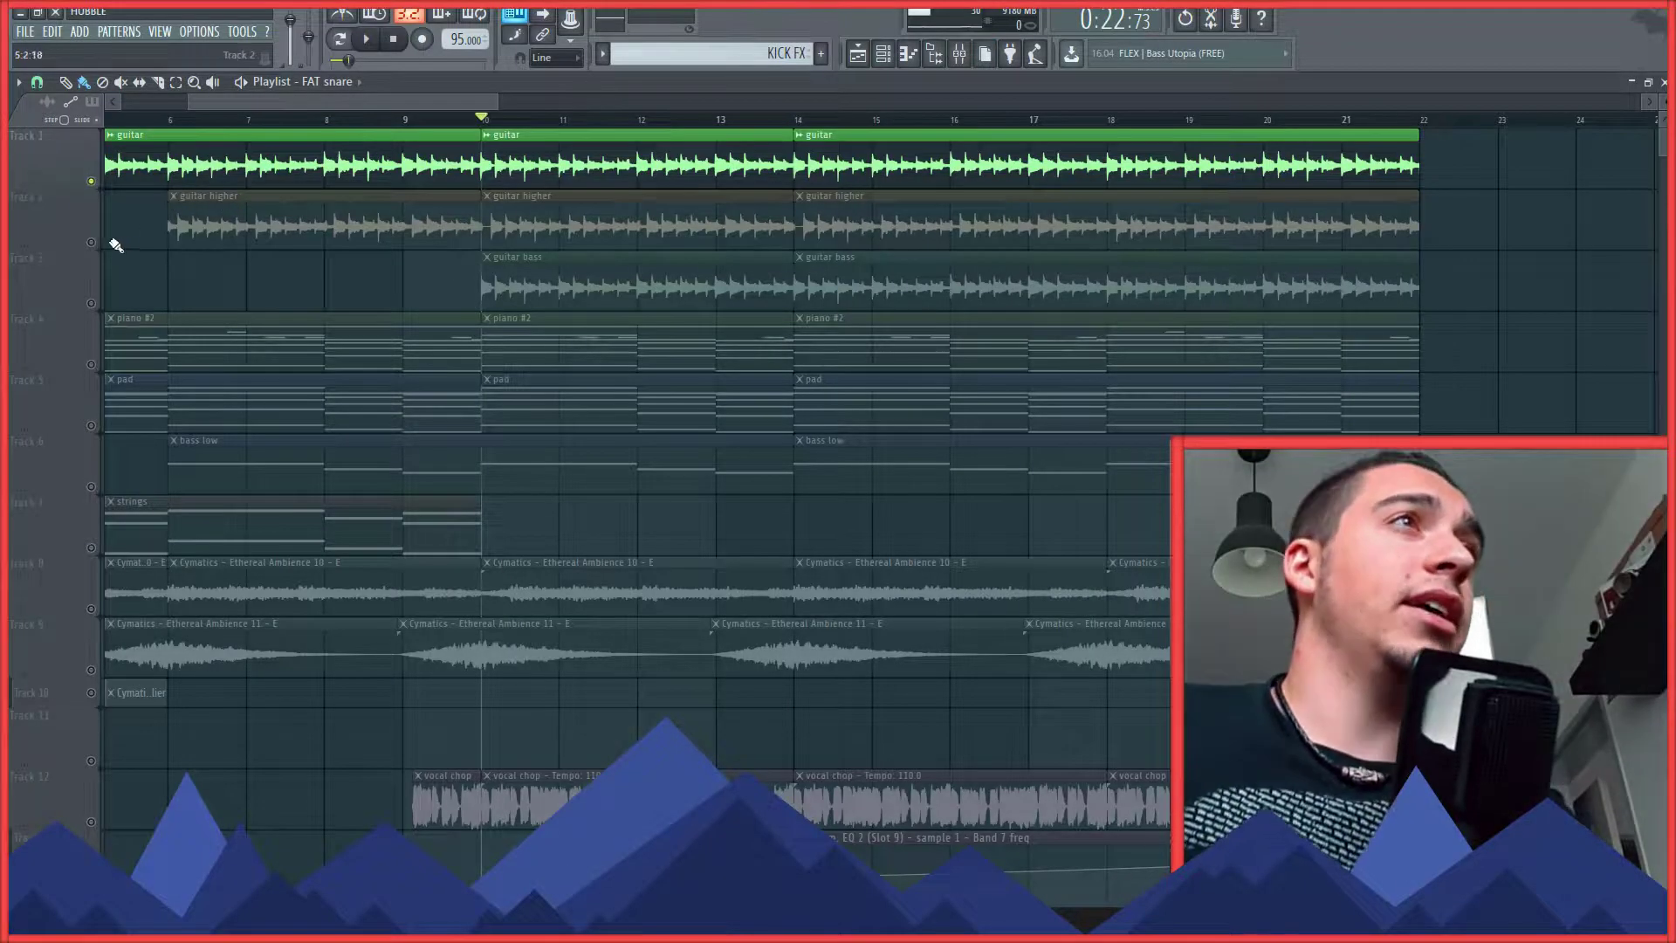
# - Unmute Track 2 so the guitar higher part plays alongside the main guitar
pyautogui.click(91, 242)
# - Check the guitar higher sample settings, mute the main guitar track and play guitar higher alone
pyautogui.doubleClick(547, 192)
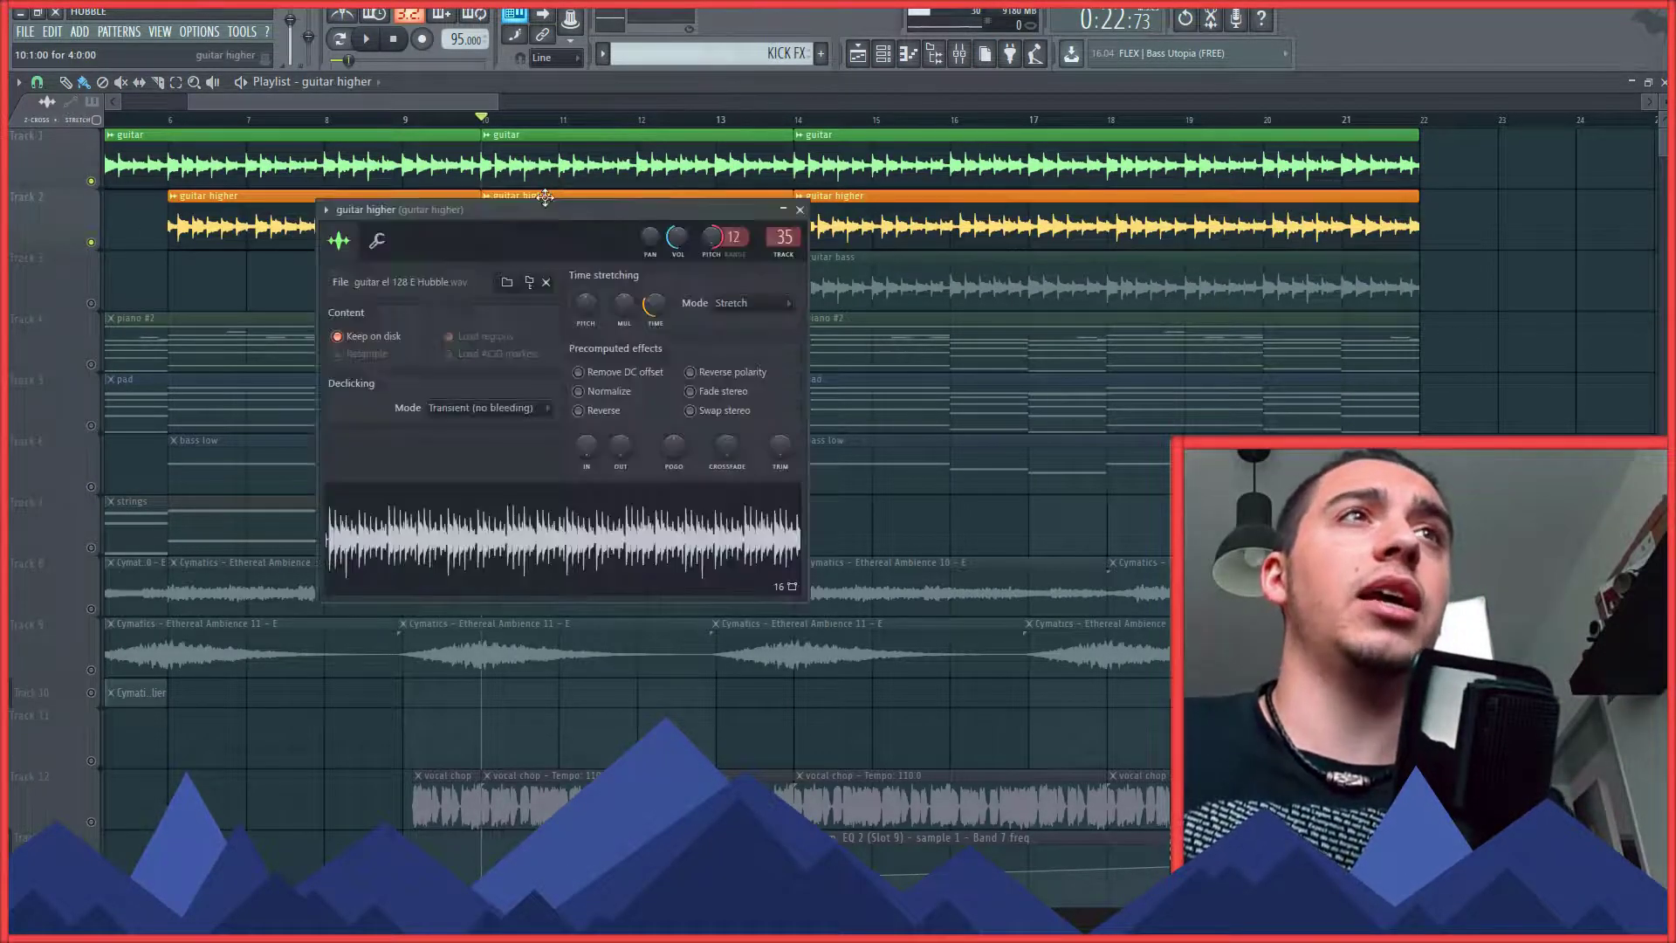
pyautogui.click(799, 210)
pyautogui.click(959, 53)
pyautogui.press('space')
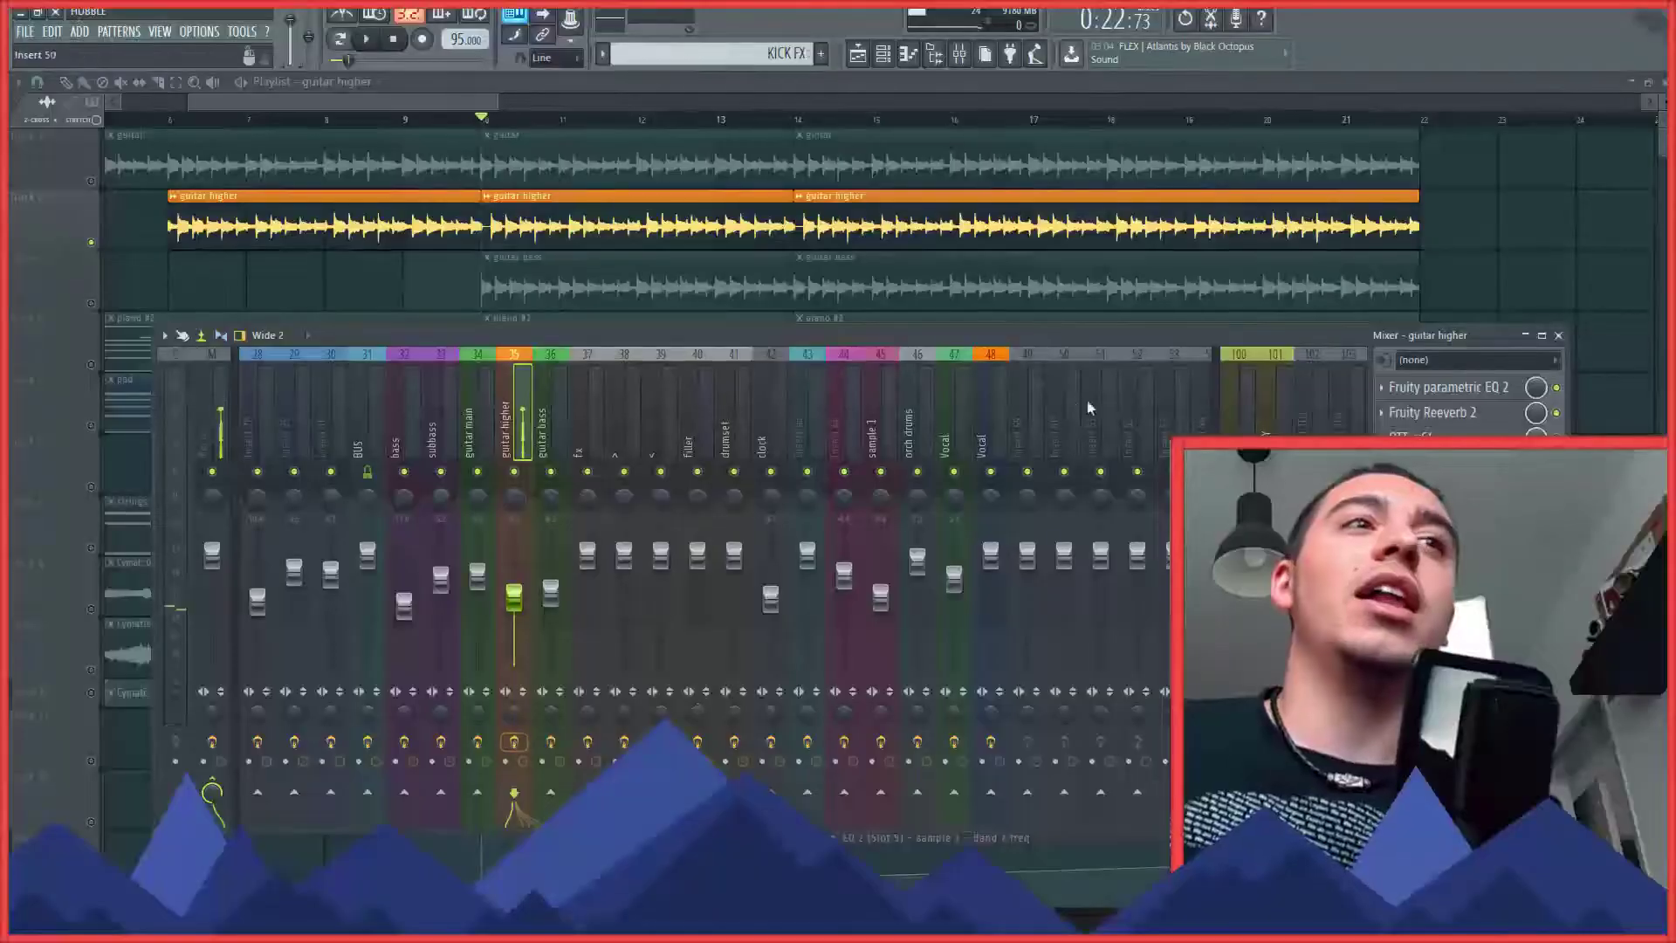
# - Open the EQ, reverb and OTT effects on guitar higher and arrange their windows
pyautogui.click(1449, 387)
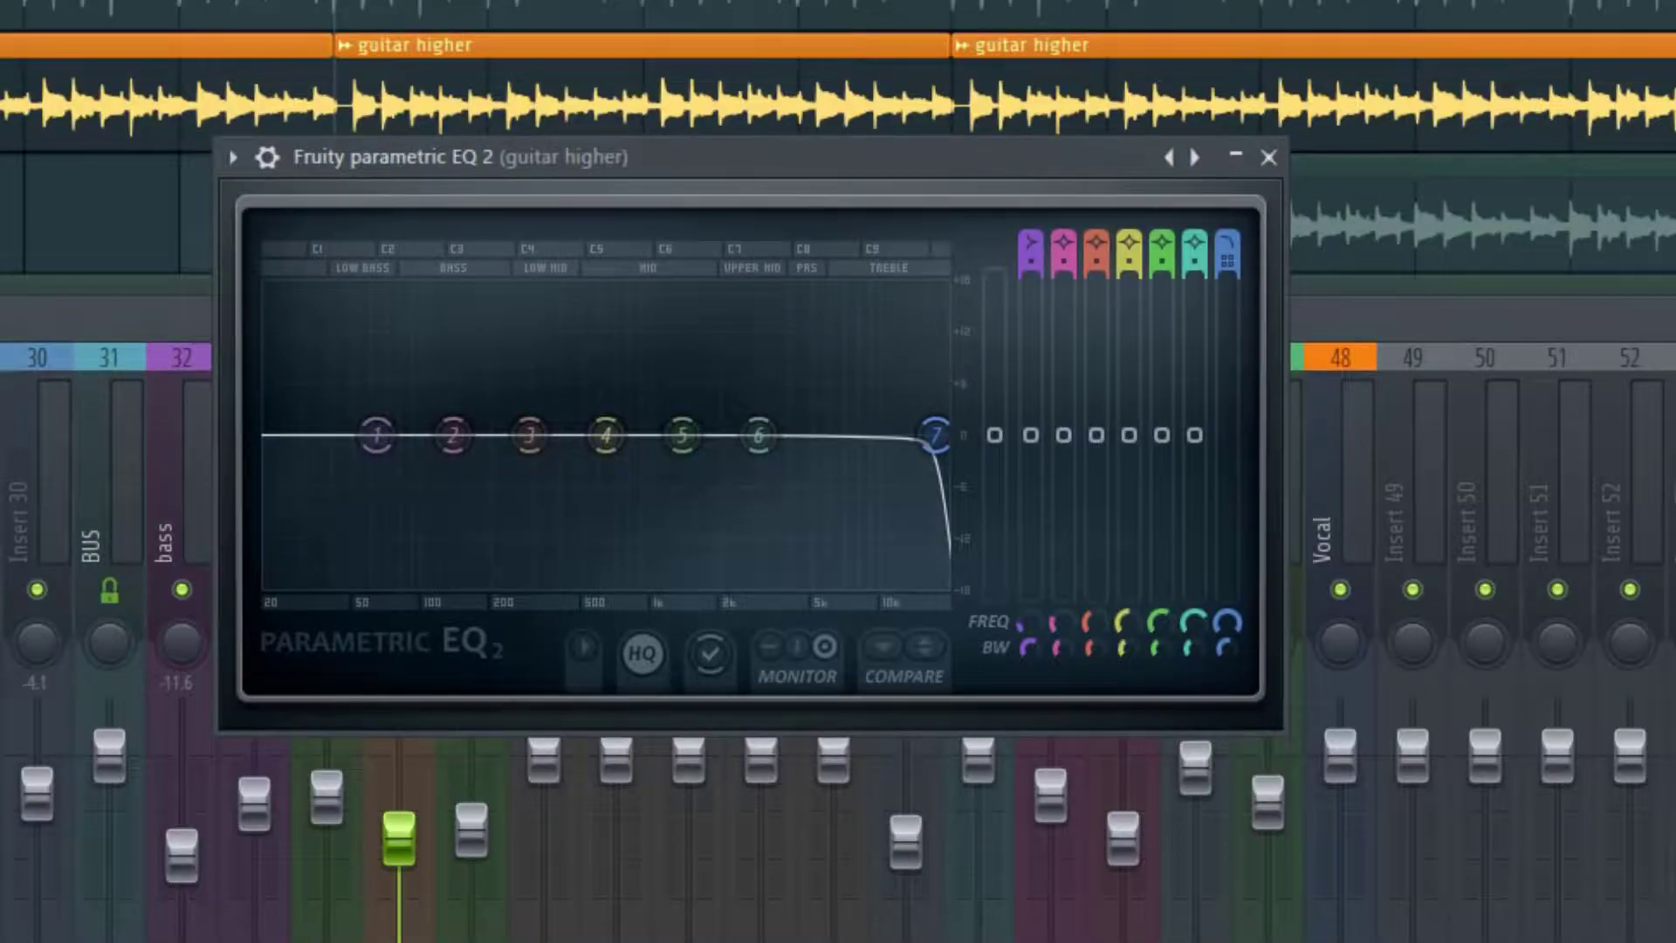
pyautogui.click(1449, 406)
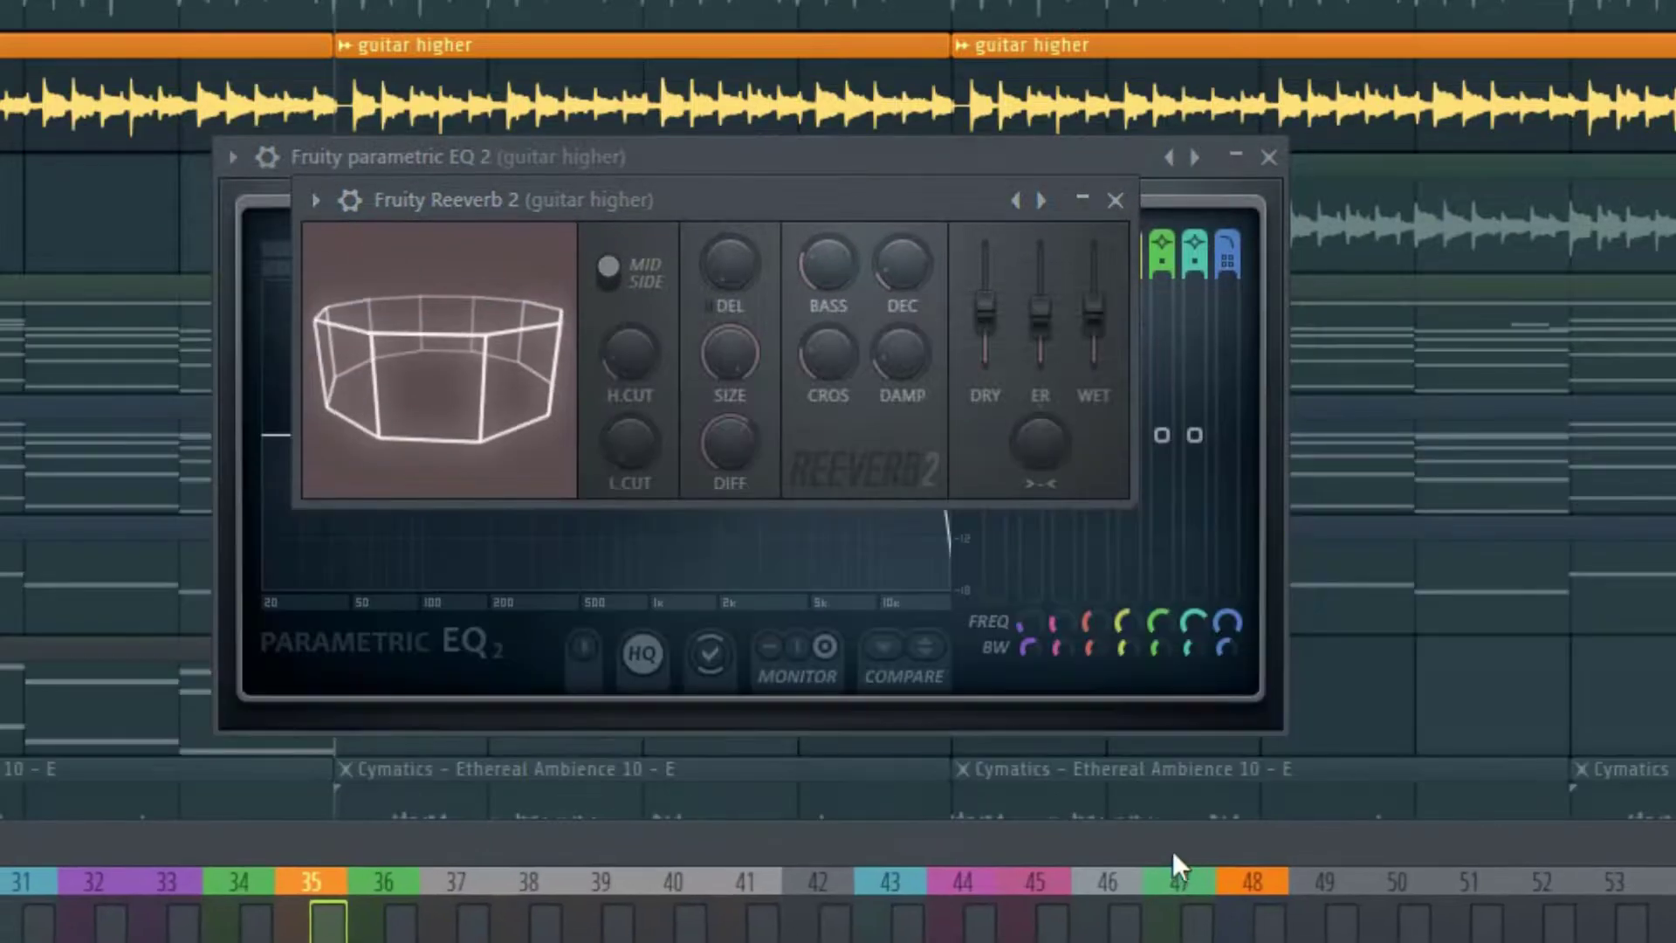
pyautogui.click(916, 264)
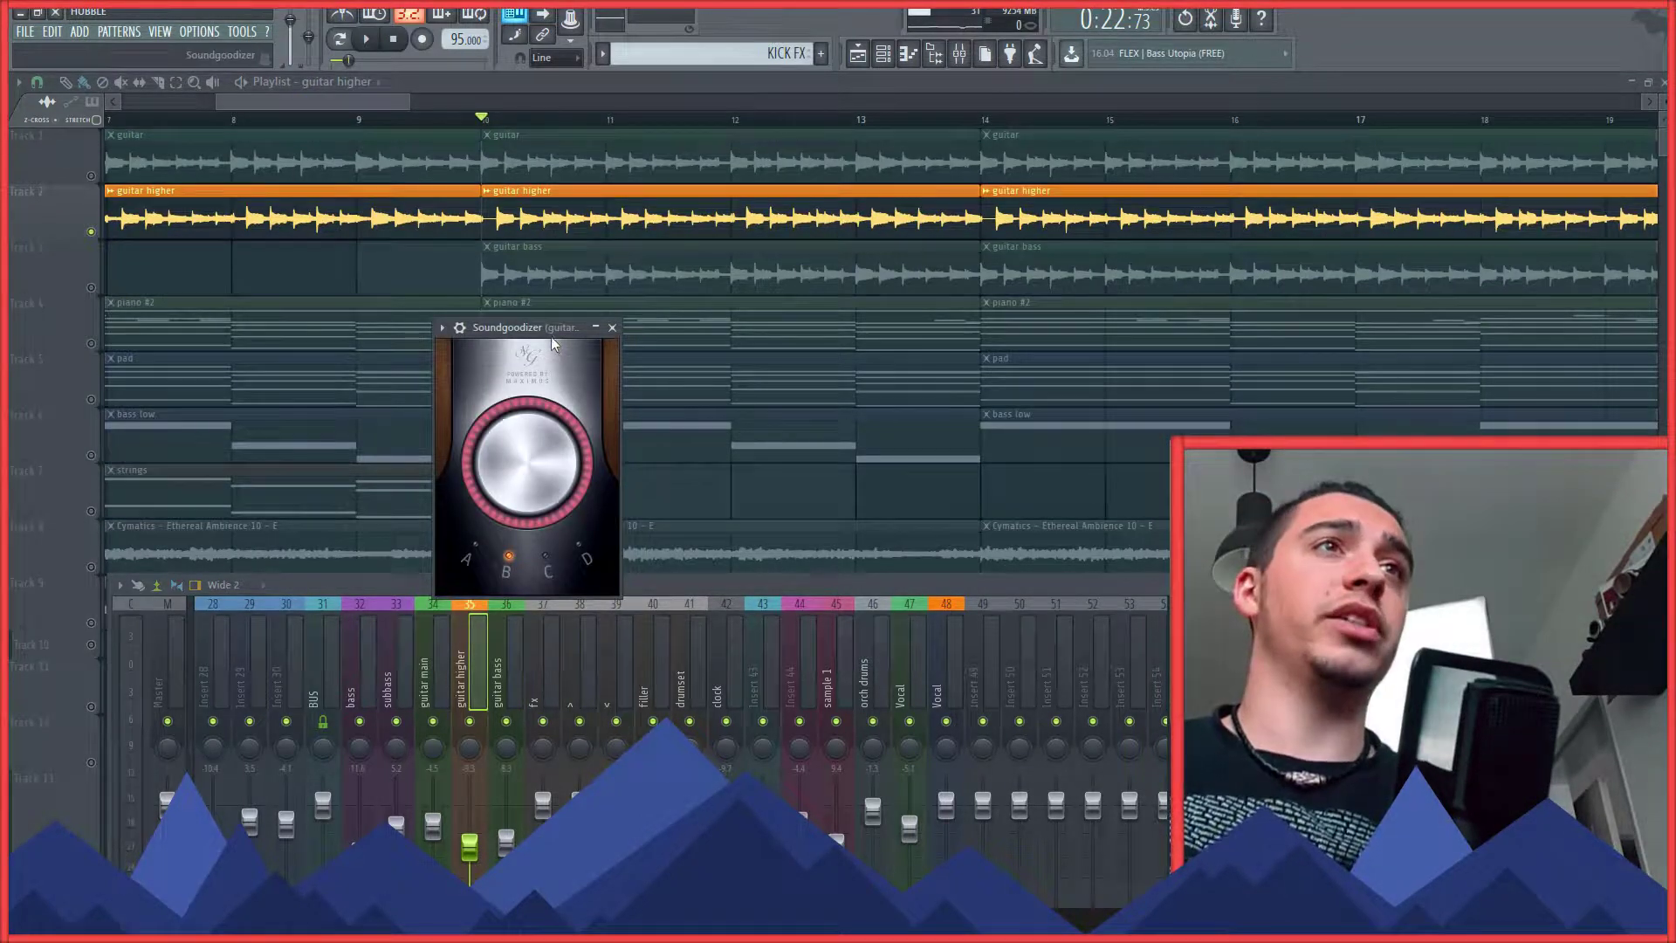
pyautogui.moveTo(551, 343); pyautogui.dragTo(705, 343)
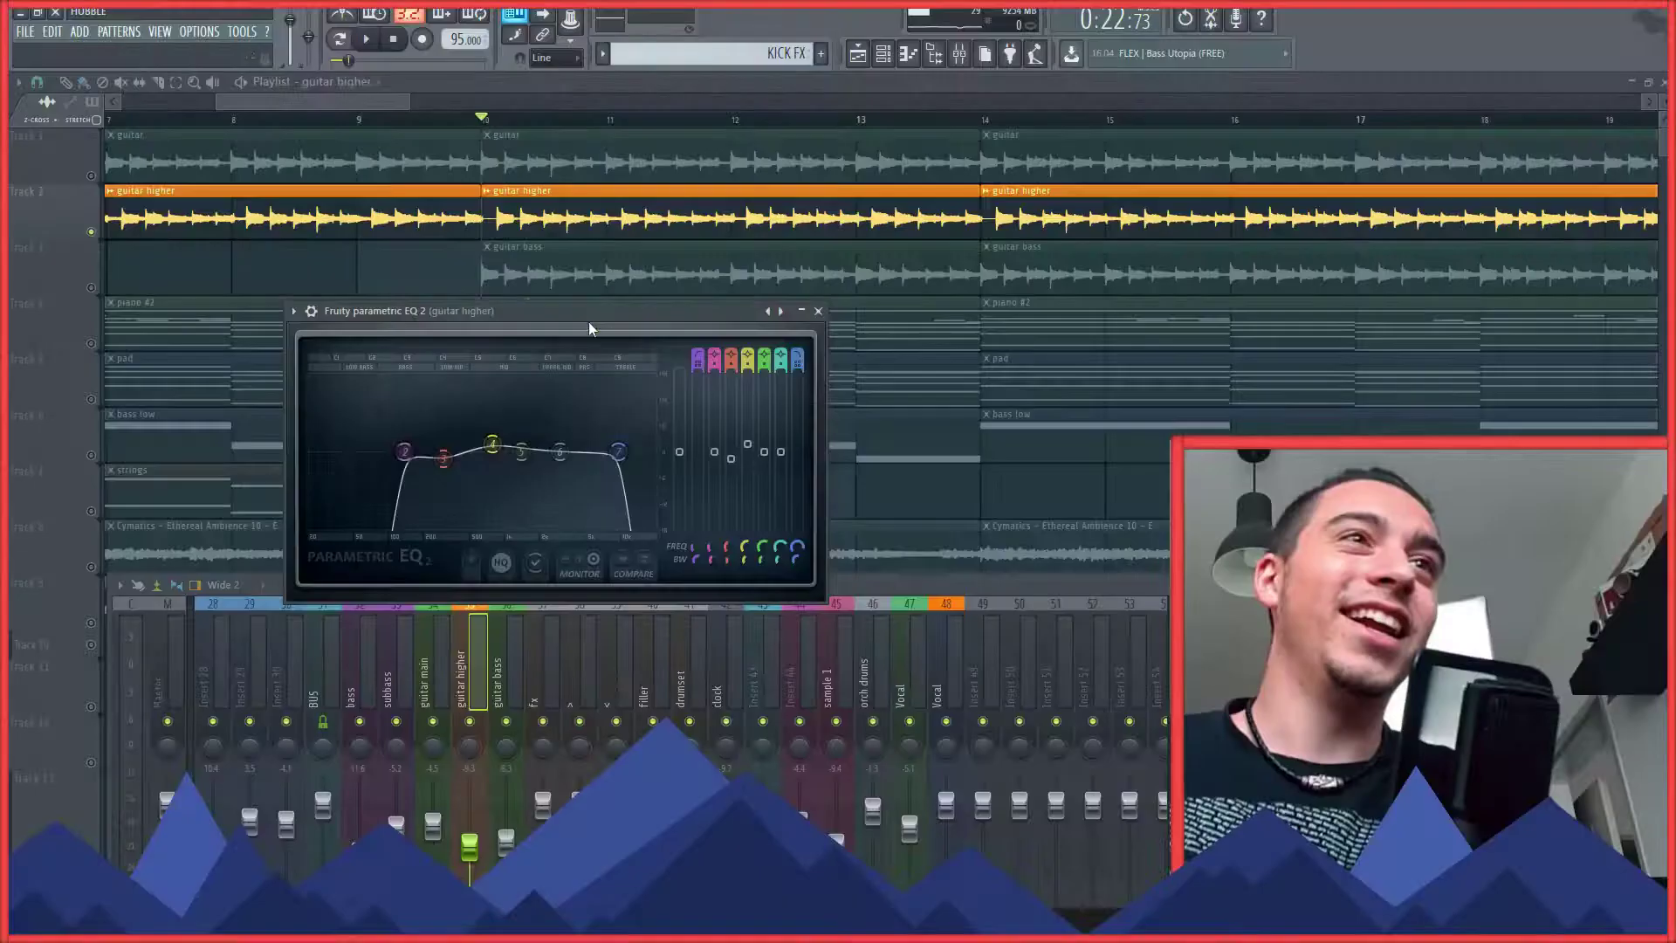
pyautogui.moveTo(588, 322); pyautogui.dragTo(770, 305)
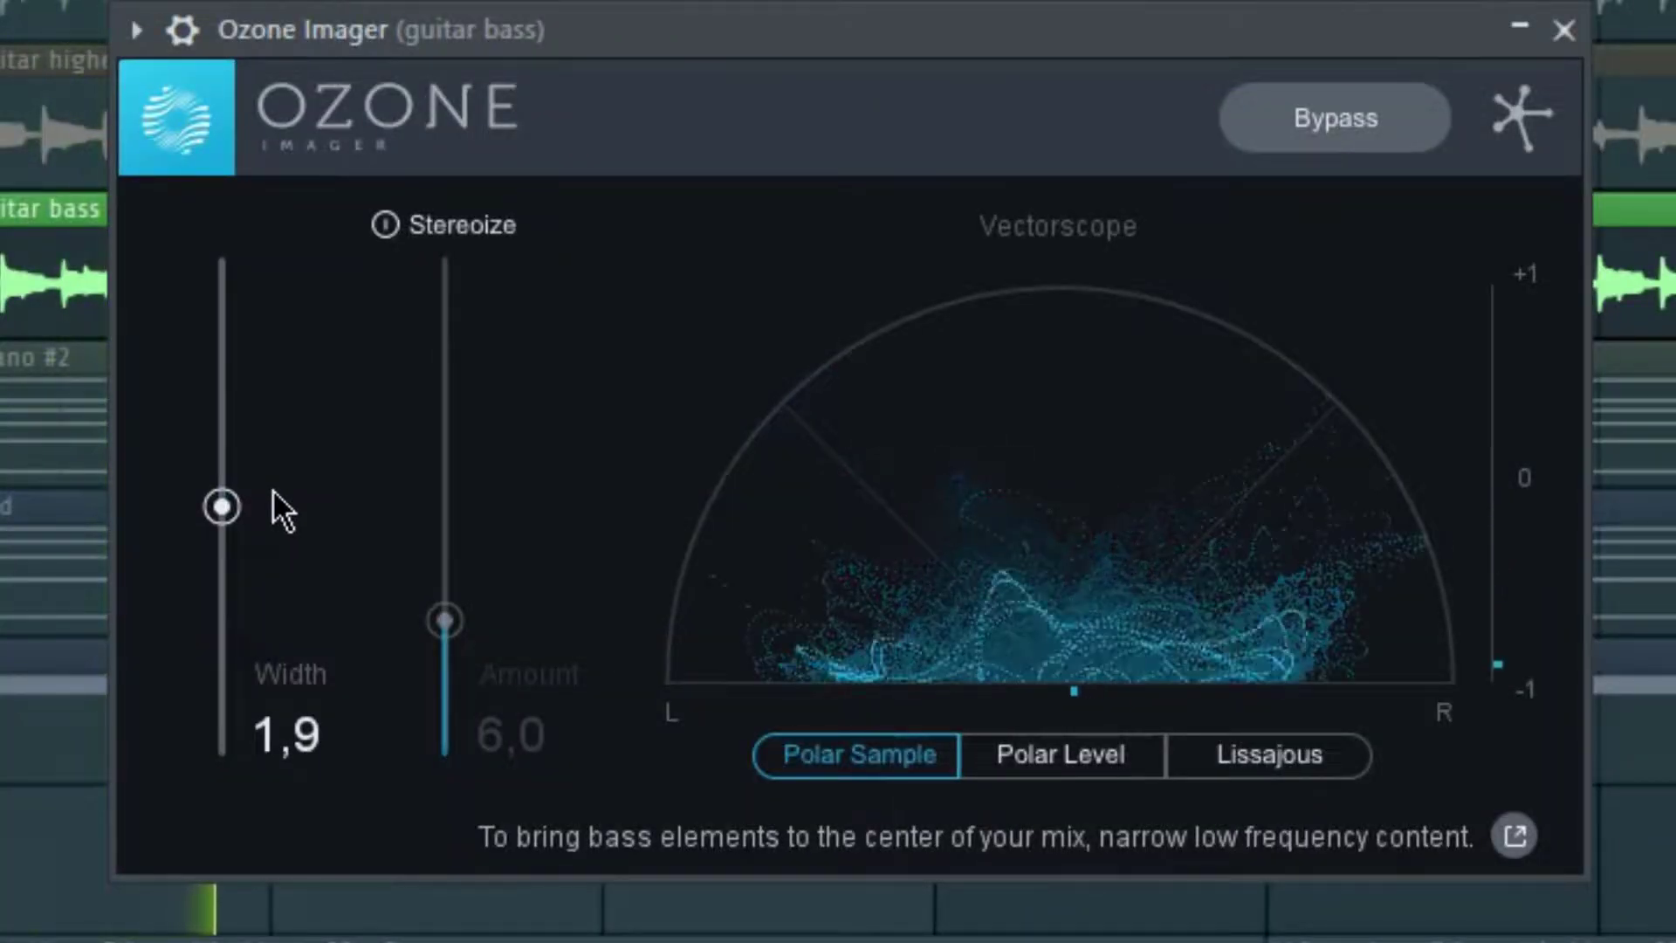
# - Narrow the guitar bass width in Ozone Imager to -82,1, then review its OTT and Parametric EQ 2
pyautogui.moveTo(274, 491); pyautogui.dragTo(244, 709)
pyautogui.press('Escape')
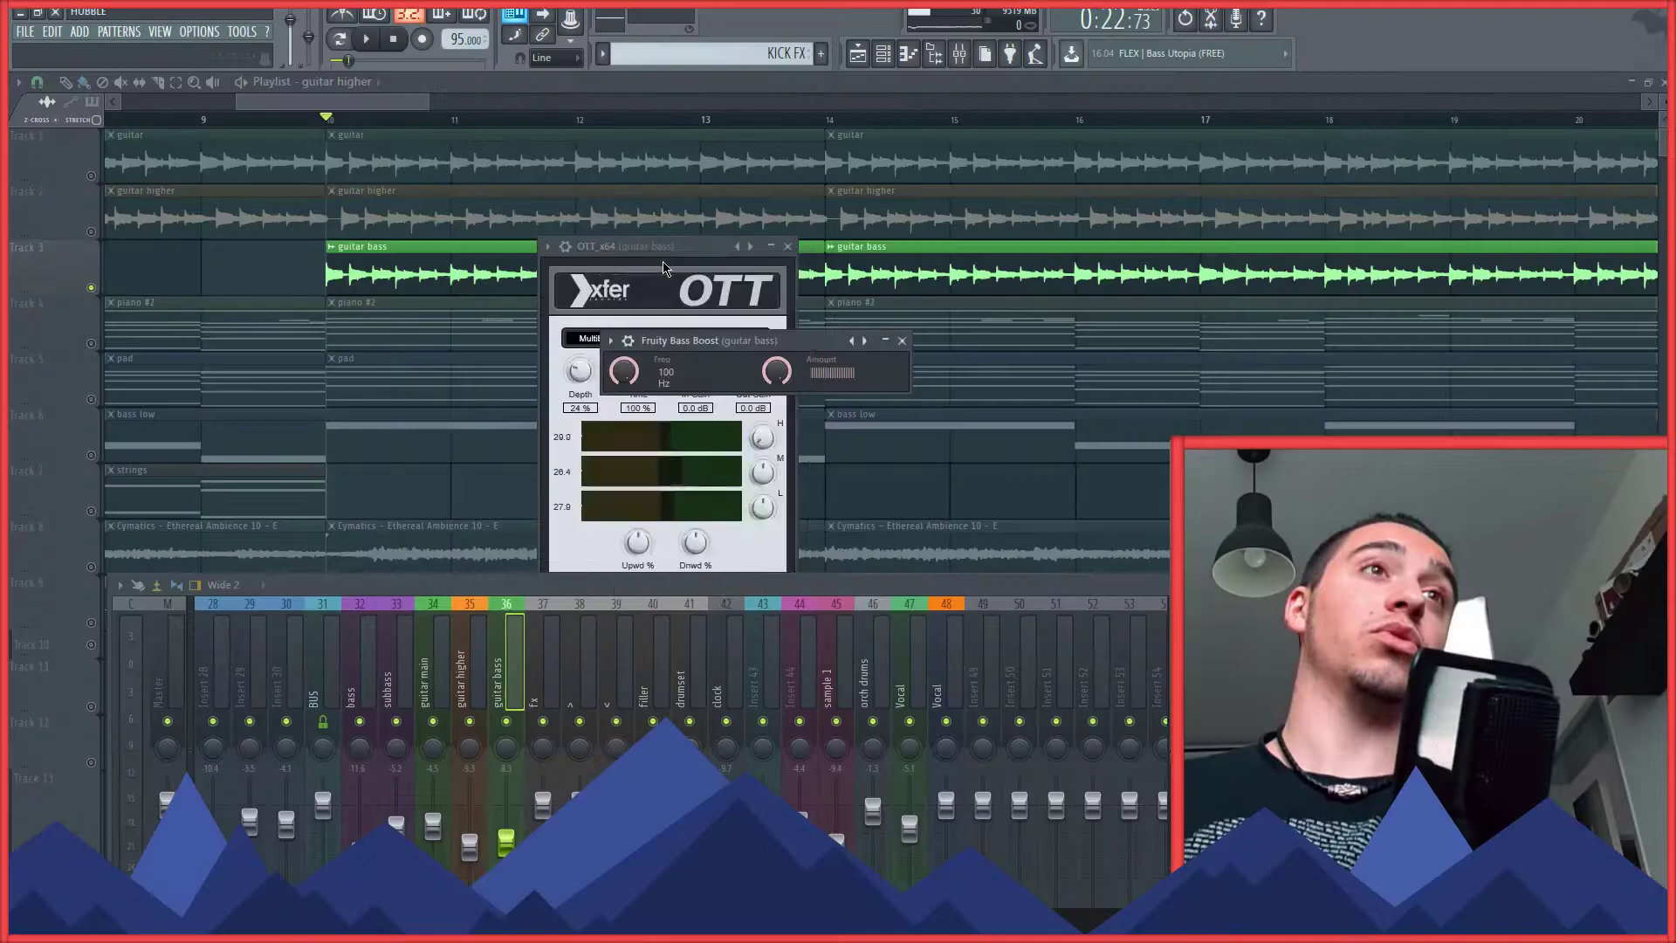
pyautogui.click(787, 246)
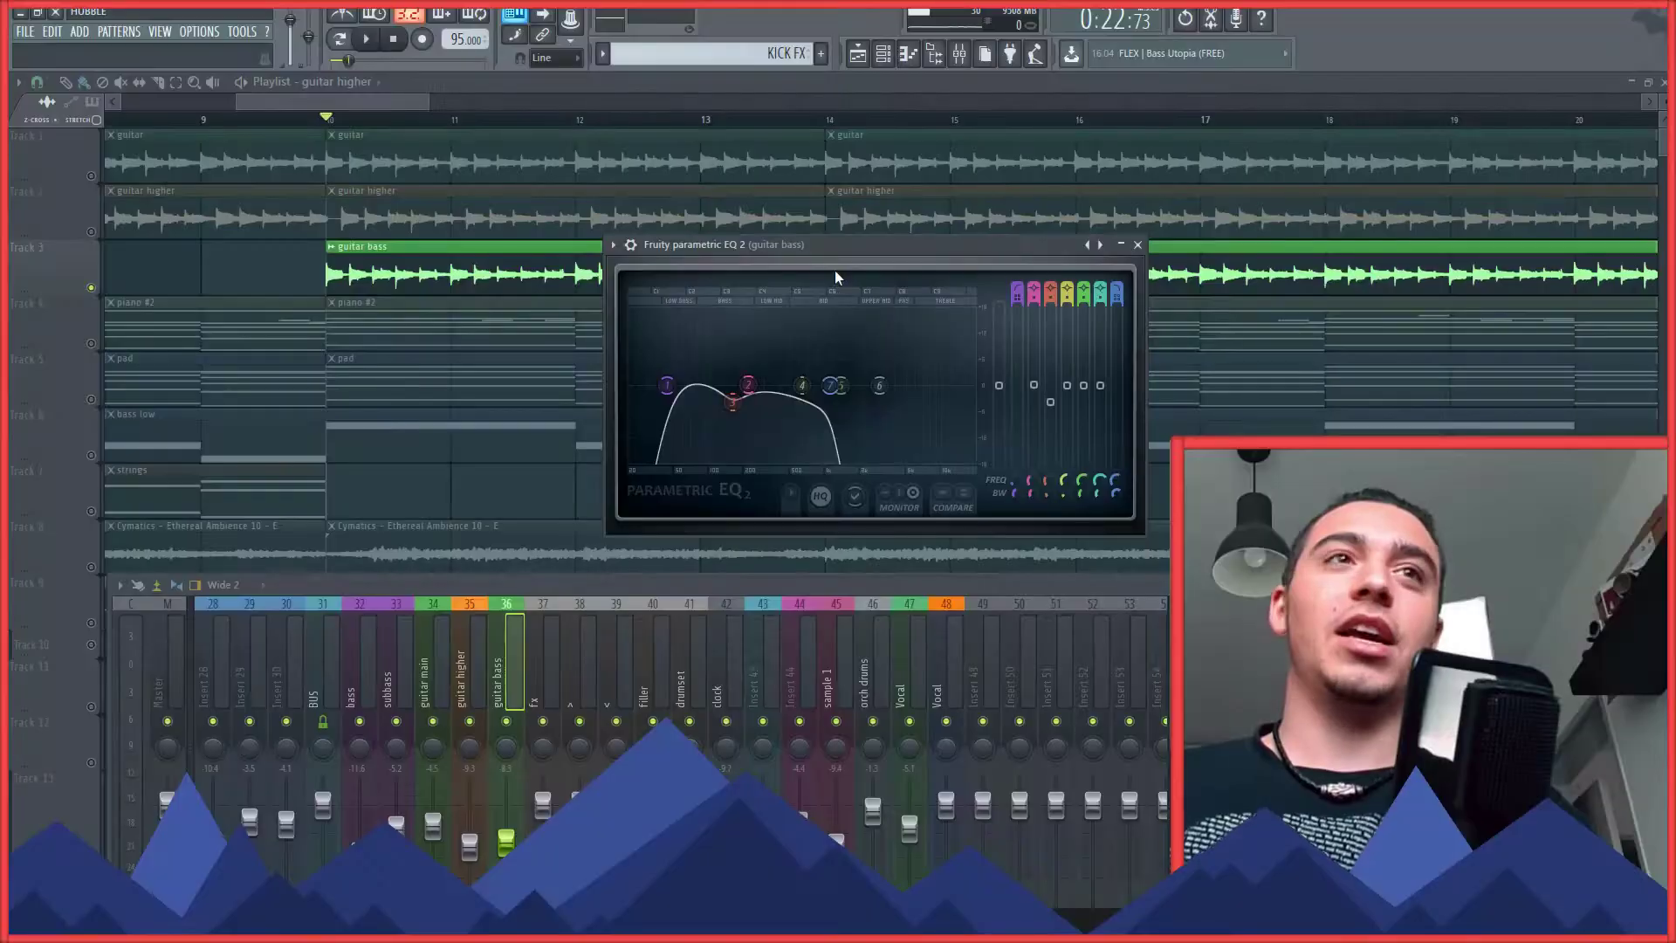
pyautogui.moveTo(837, 230); pyautogui.dragTo(815, 264)
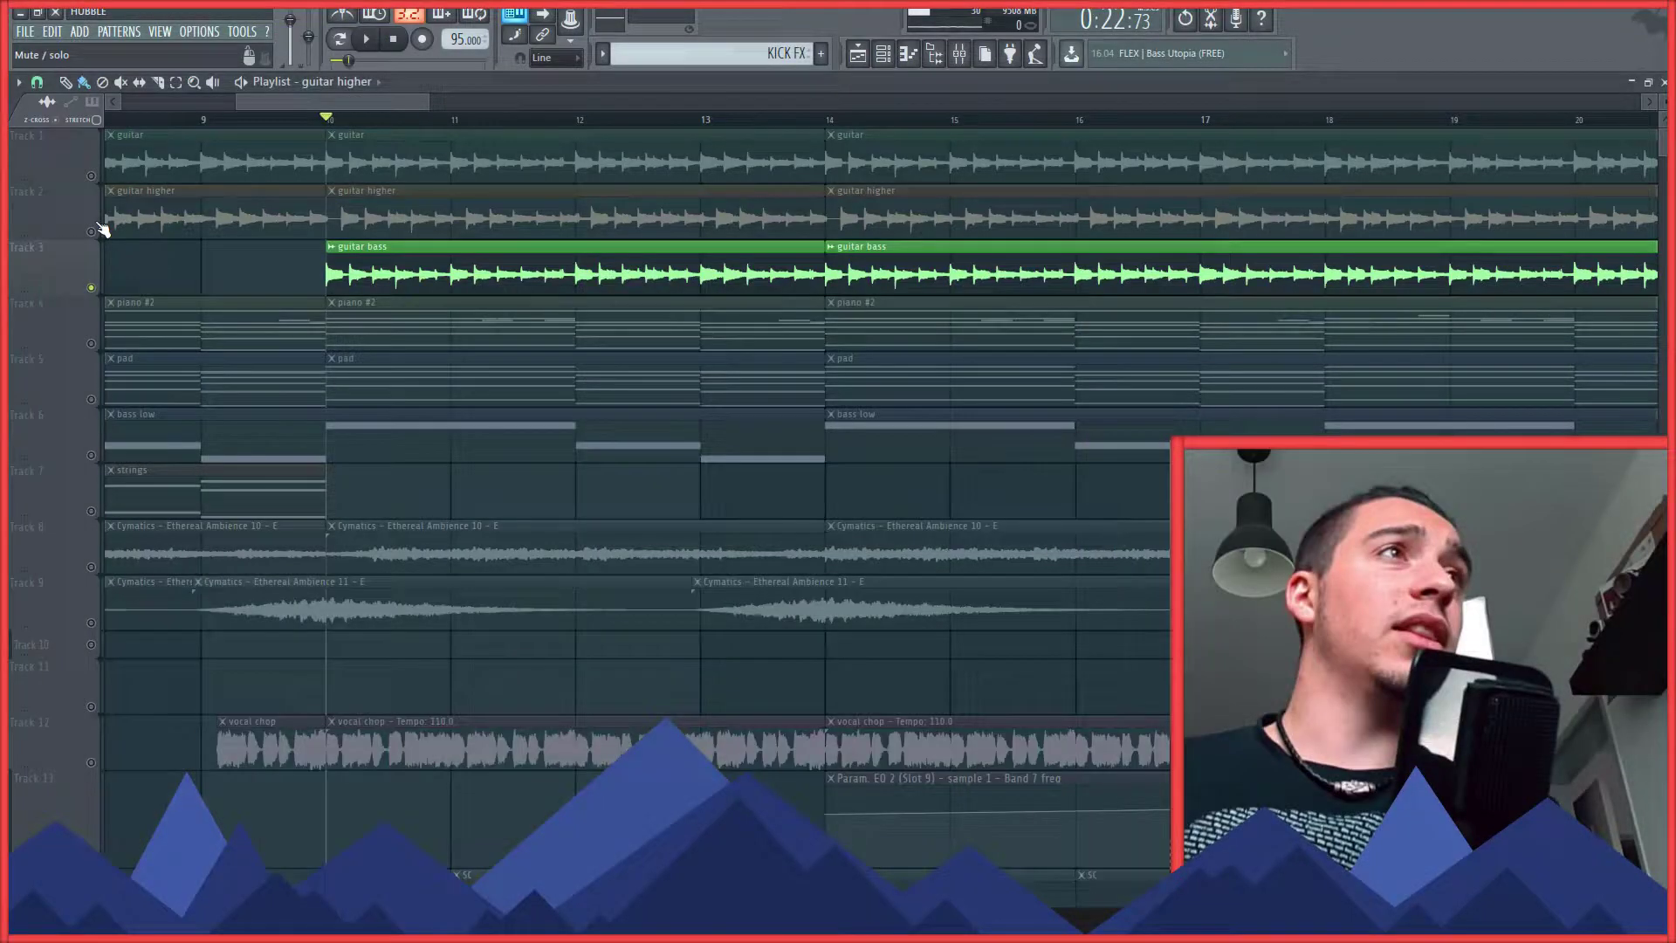
# - Unmute both the main guitar and guitar higher tracks
pyautogui.click(91, 231)
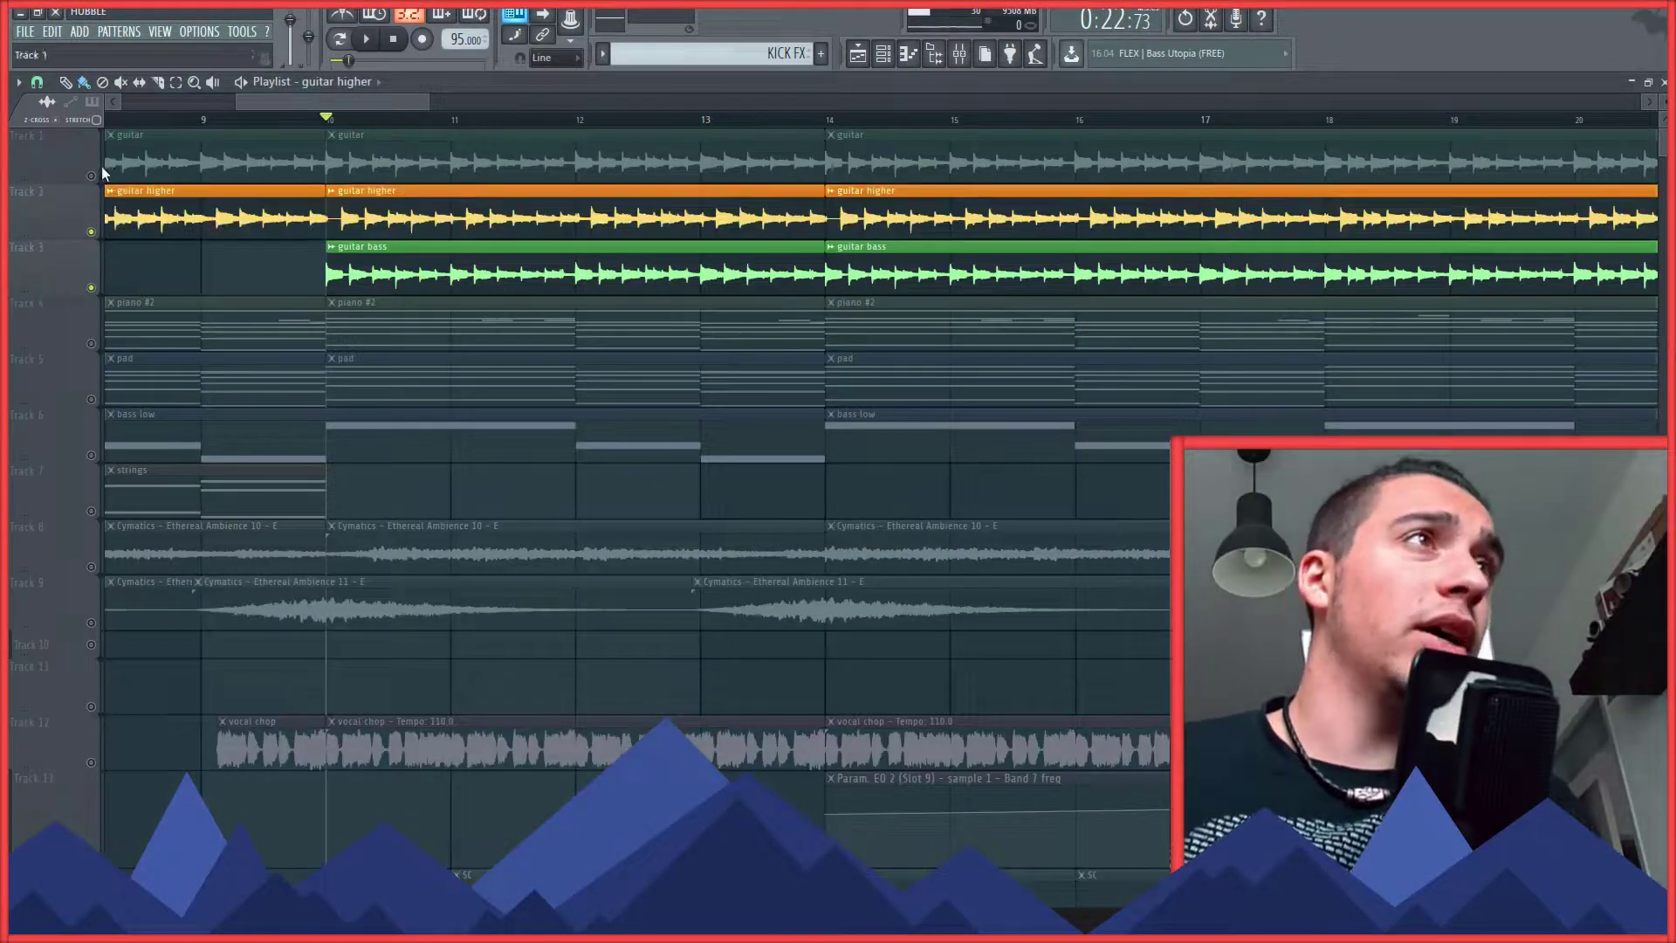
pyautogui.click(91, 176)
pyautogui.scroll(-2, 239, 325)
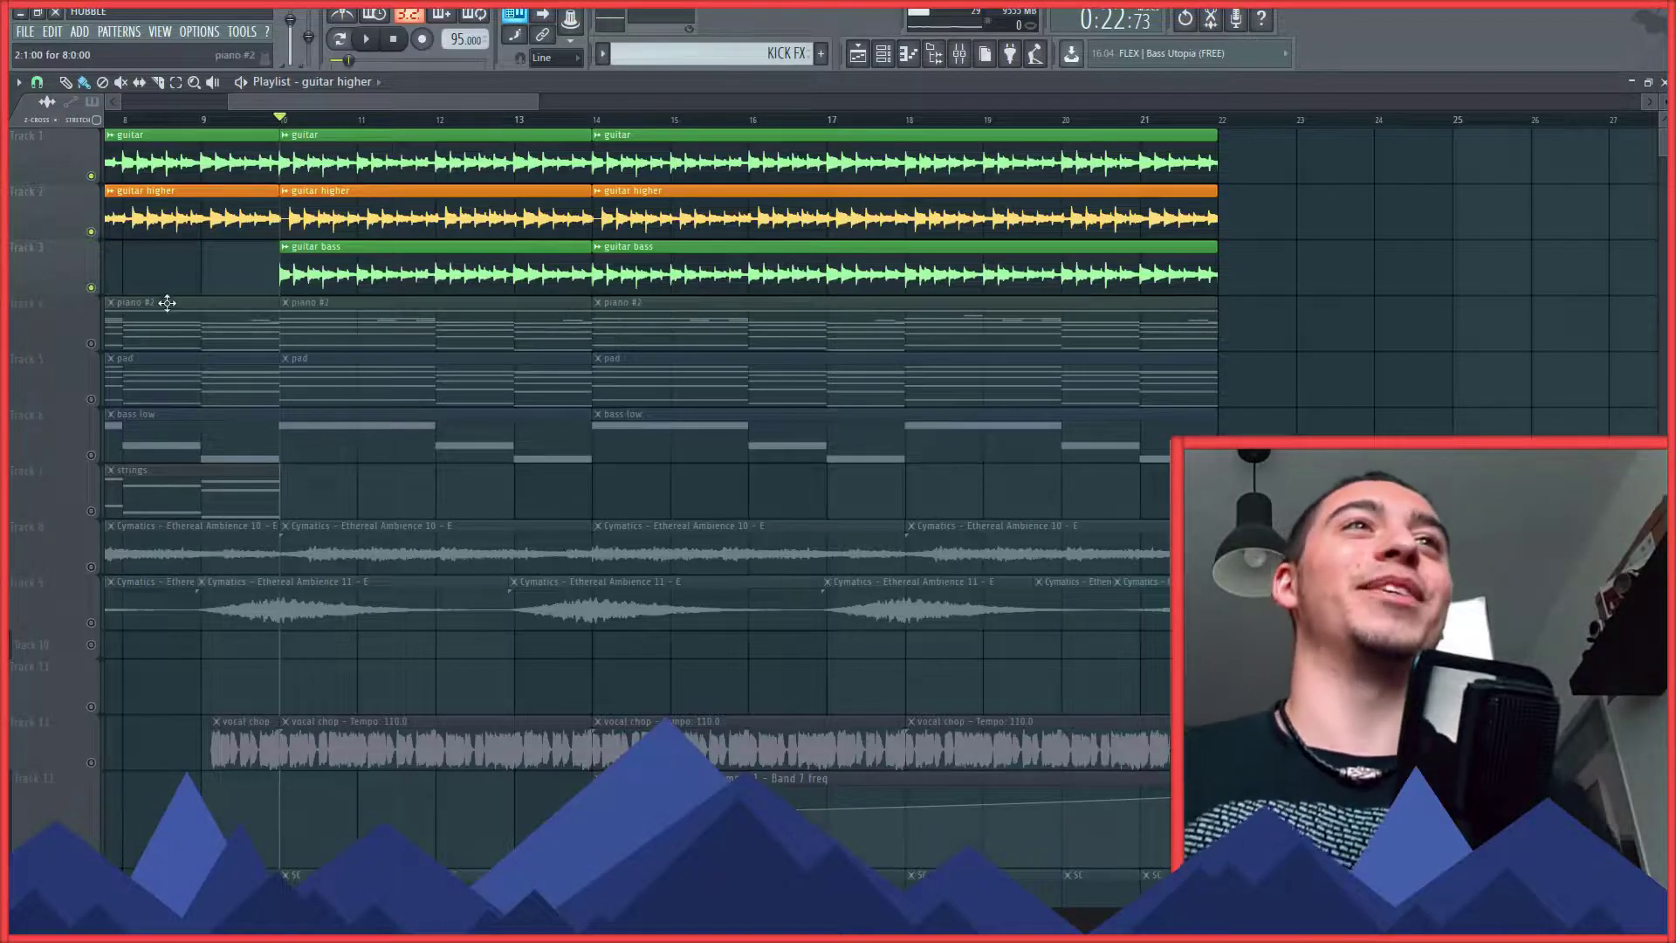
# - Open the Stage Grand piano chord clip on Track 4 in the piano roll and play it
pyautogui.scroll(-3, 344, 344)
pyautogui.hscroll(5, 524, 331)
pyautogui.click(1039, 283)
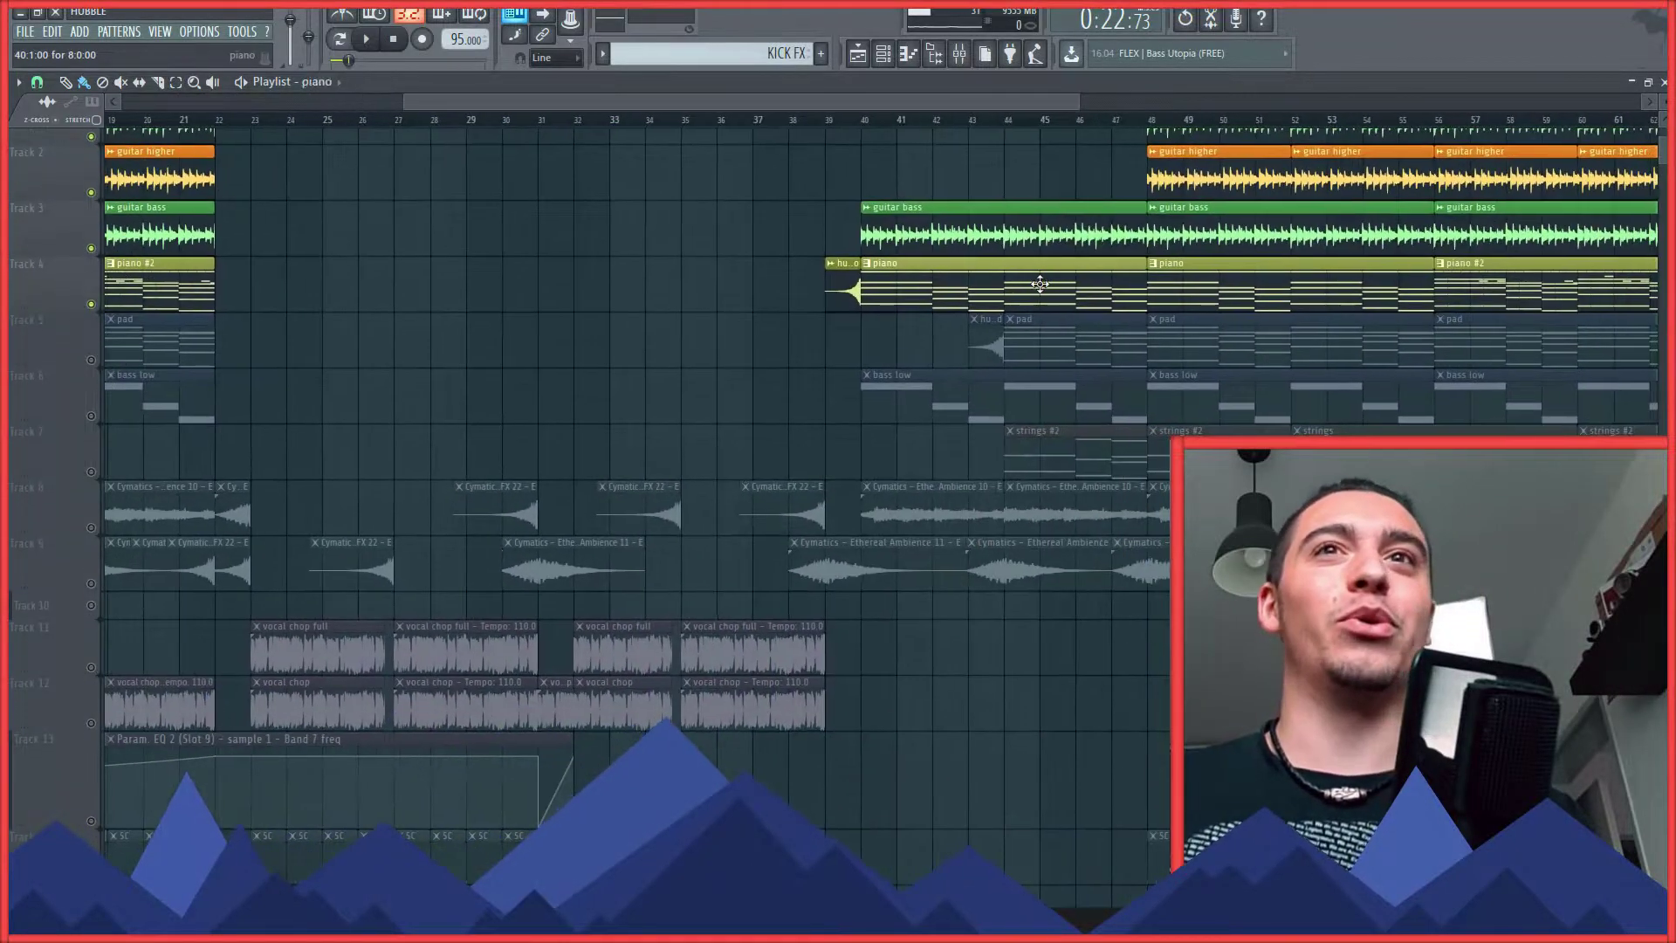
pyautogui.doubleClick(1040, 284)
pyautogui.press('space')
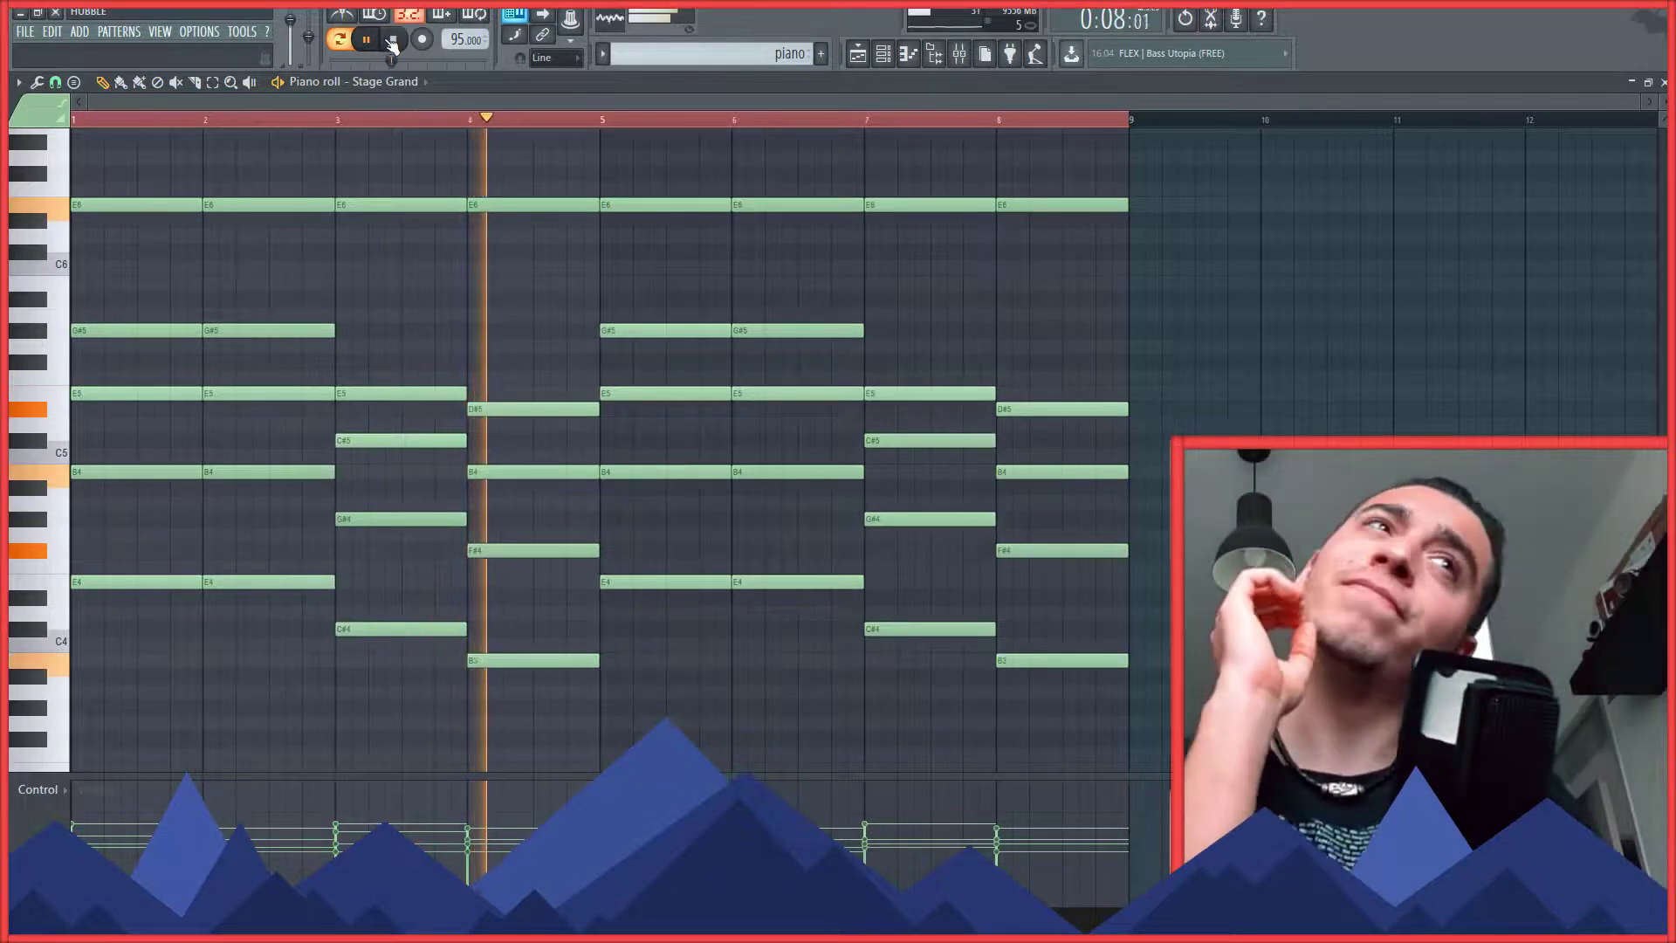
# - Solo the pad on Track 5 and play the No More You Pad chords in the piano roll
pyautogui.click(392, 41)
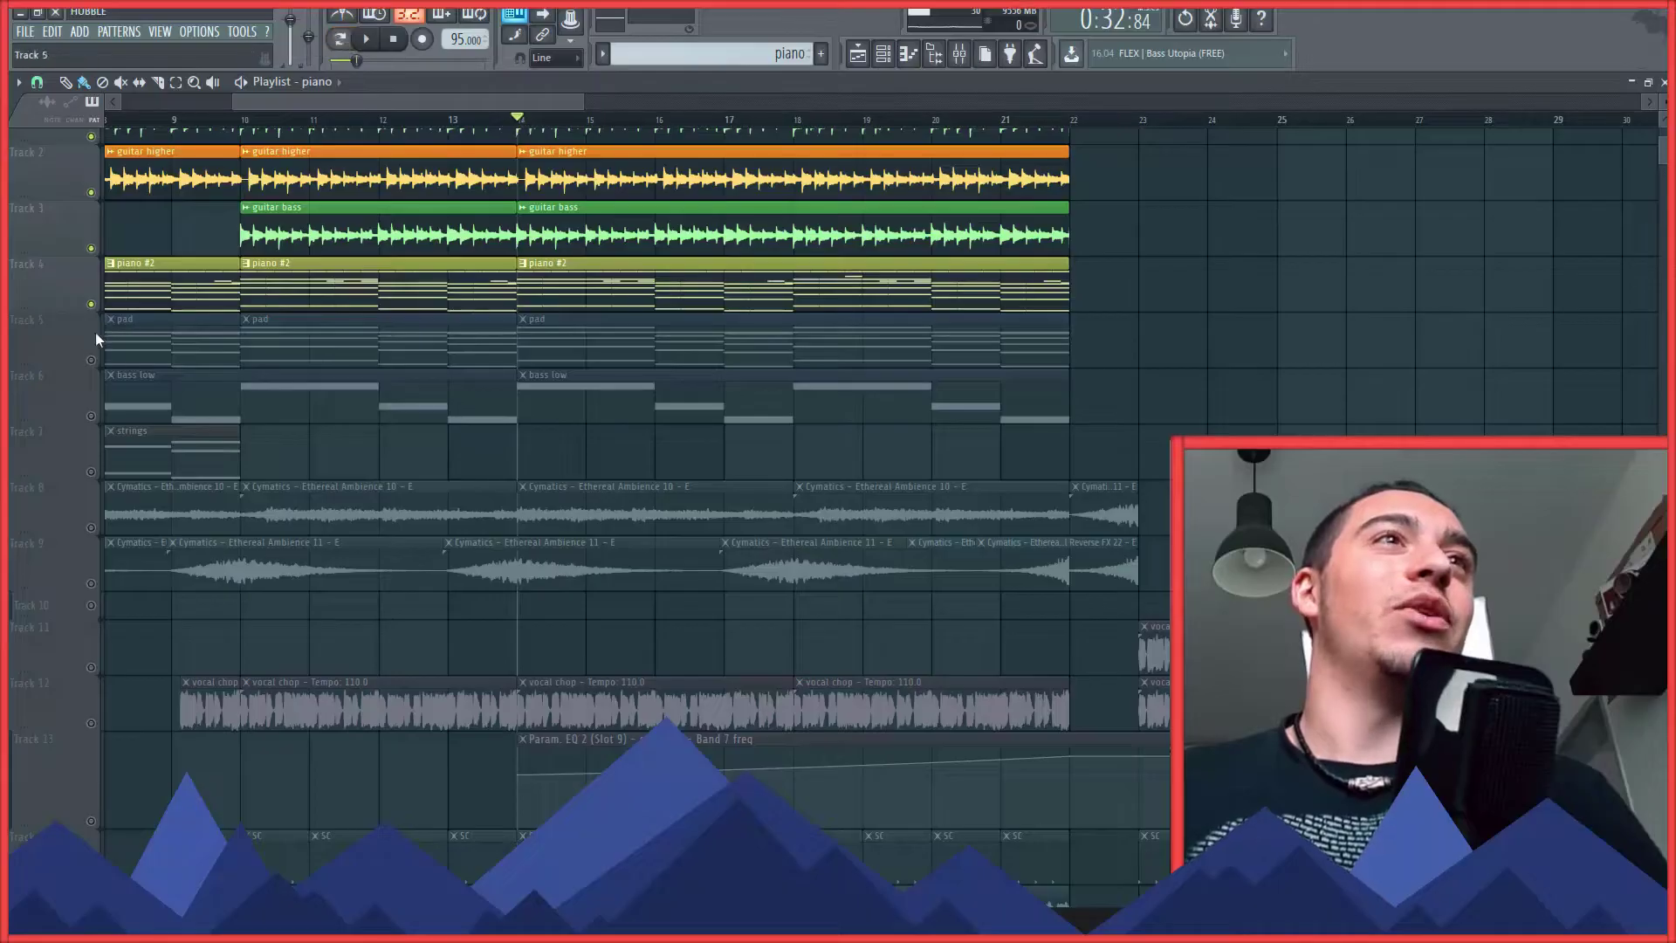
pyautogui.rightClick(92, 360)
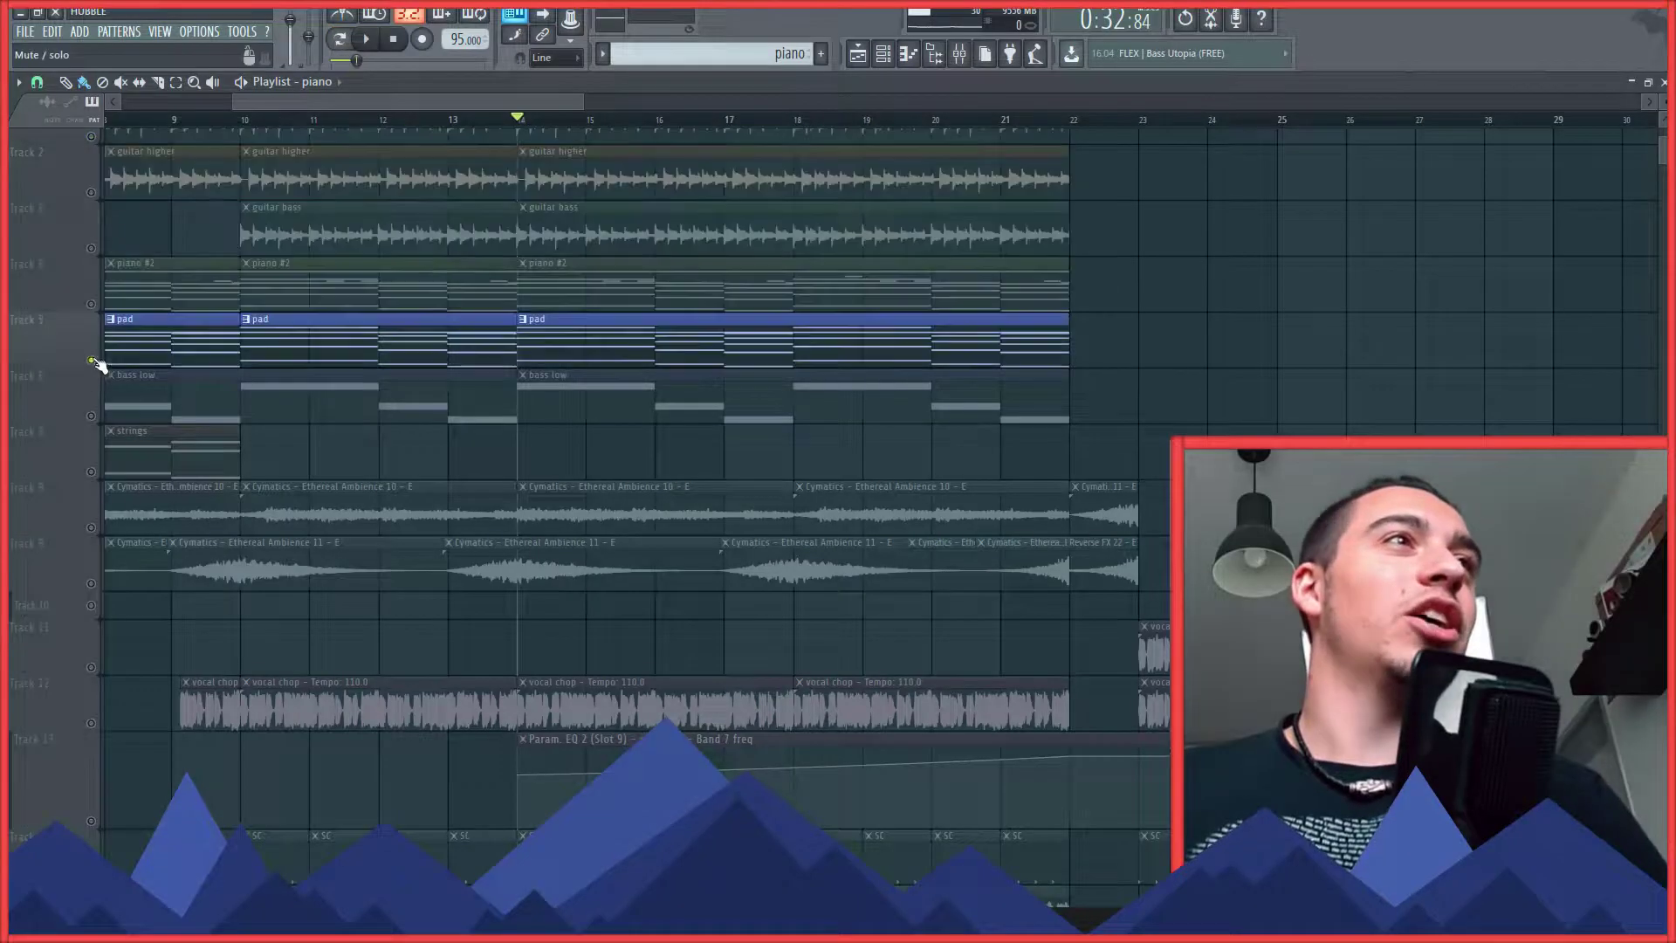
pyautogui.click(904, 54)
pyautogui.click(520, 413)
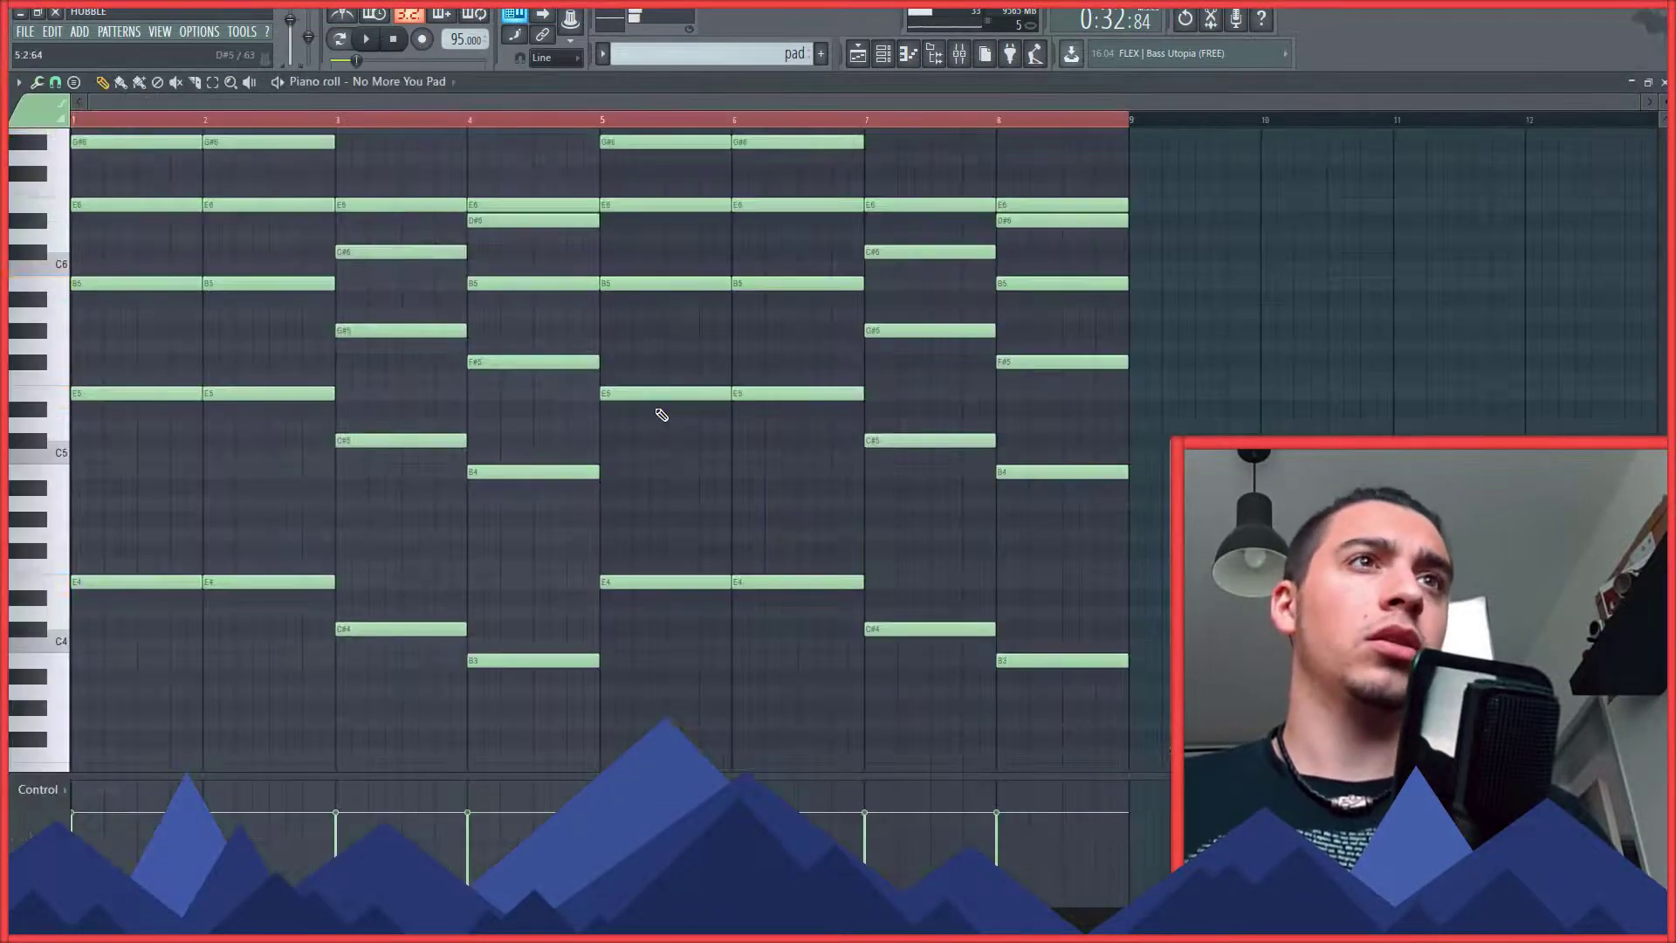
pyautogui.scroll(3, 661, 414)
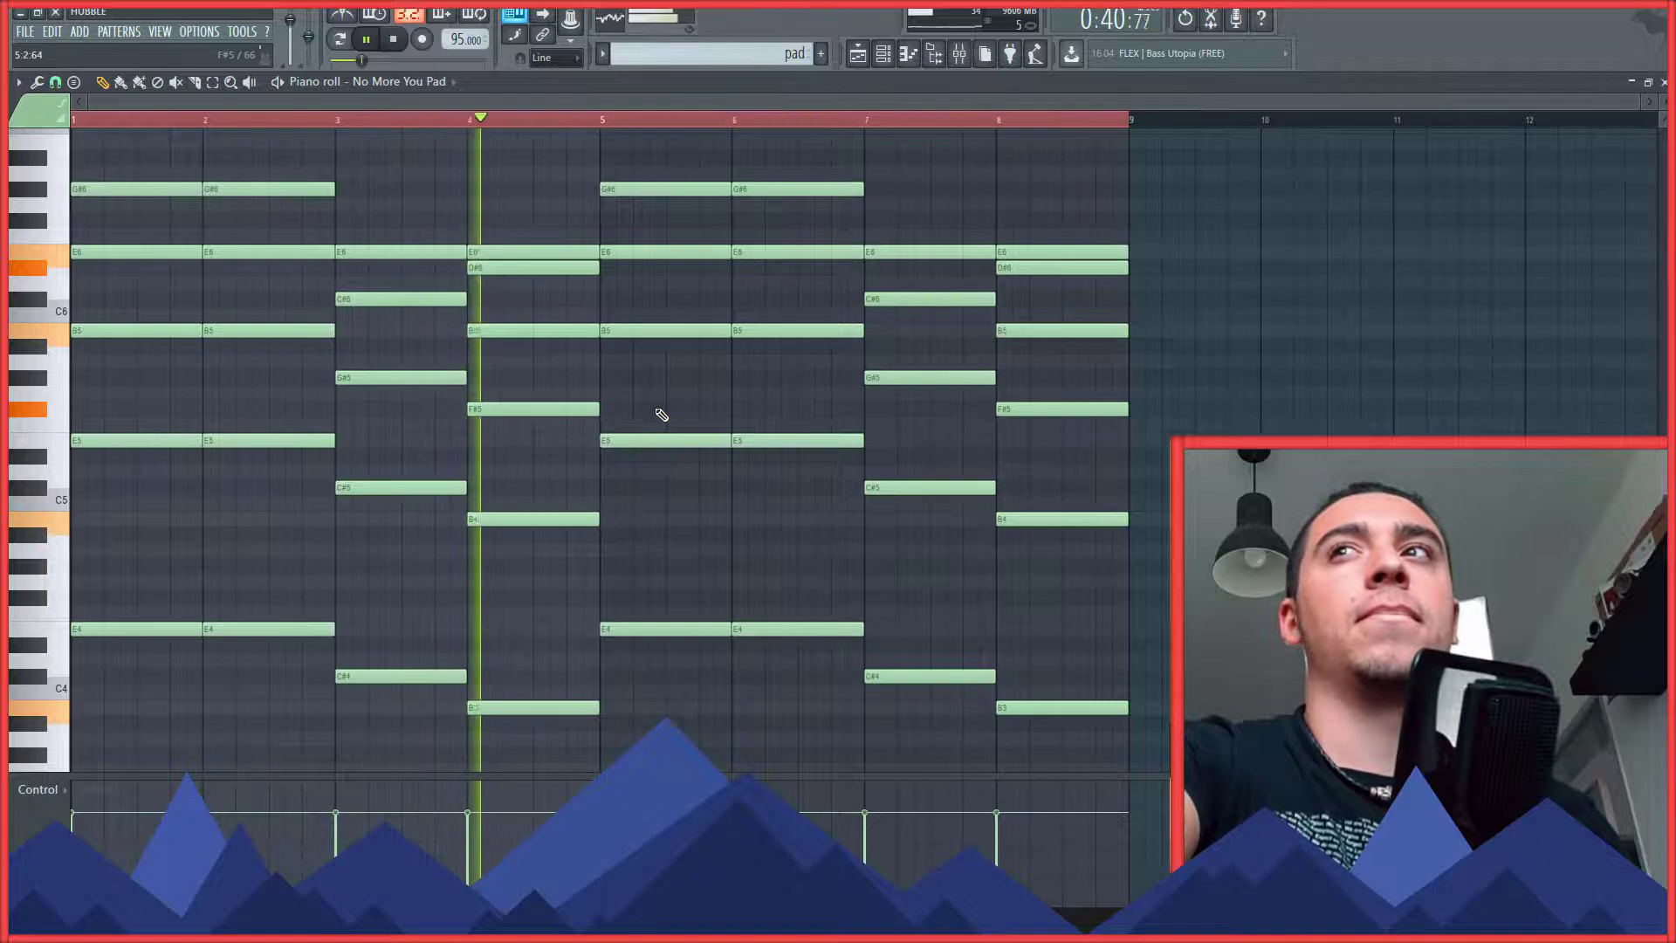
pyautogui.press('space')
pyautogui.click(959, 54)
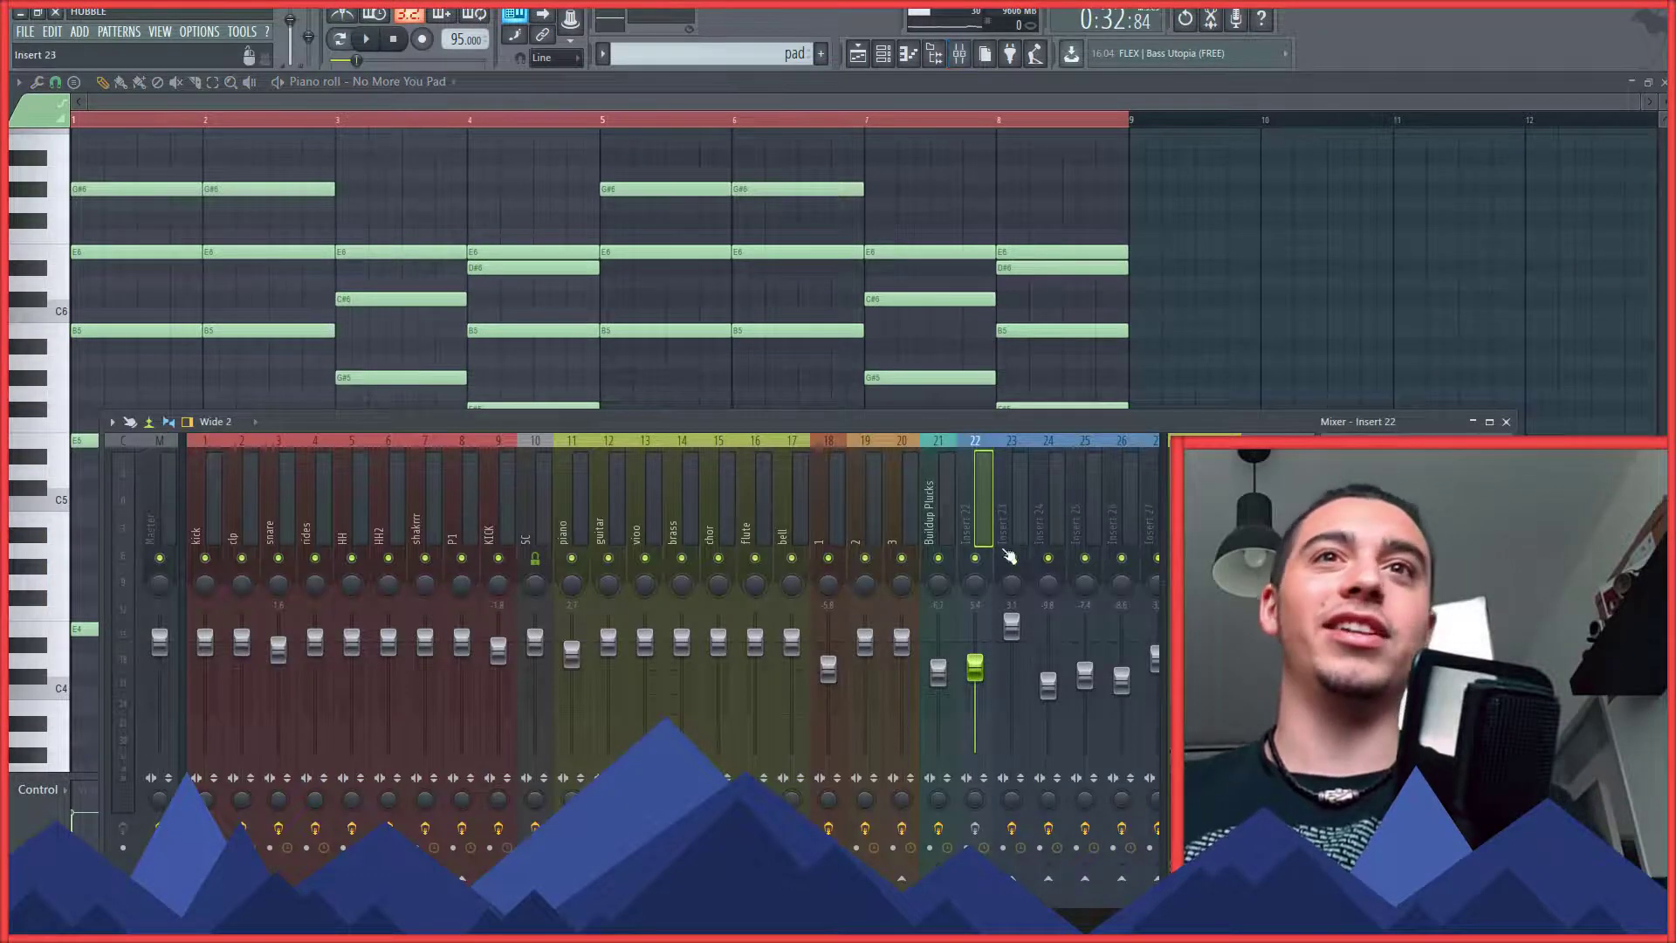
# - Inspect the OTT, EQ and Saturation Knob effects on mixer insert 22, then close the mixer
pyautogui.click(1414, 489)
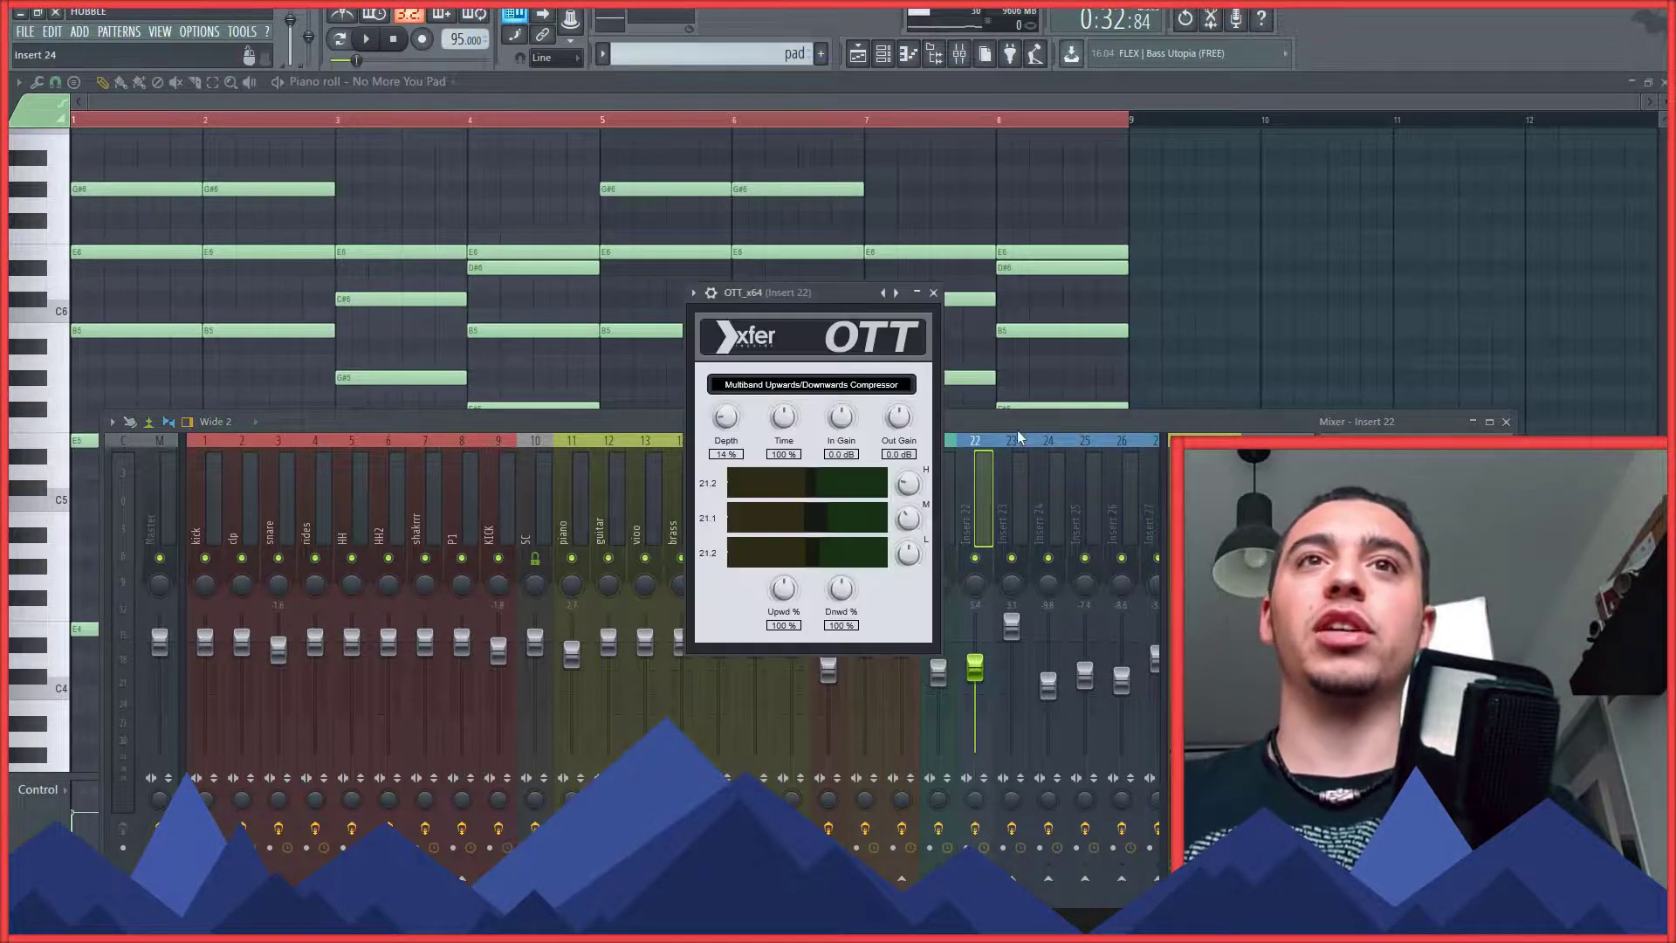
pyautogui.click(1414, 471)
pyautogui.click(1414, 489)
pyautogui.click(1414, 488)
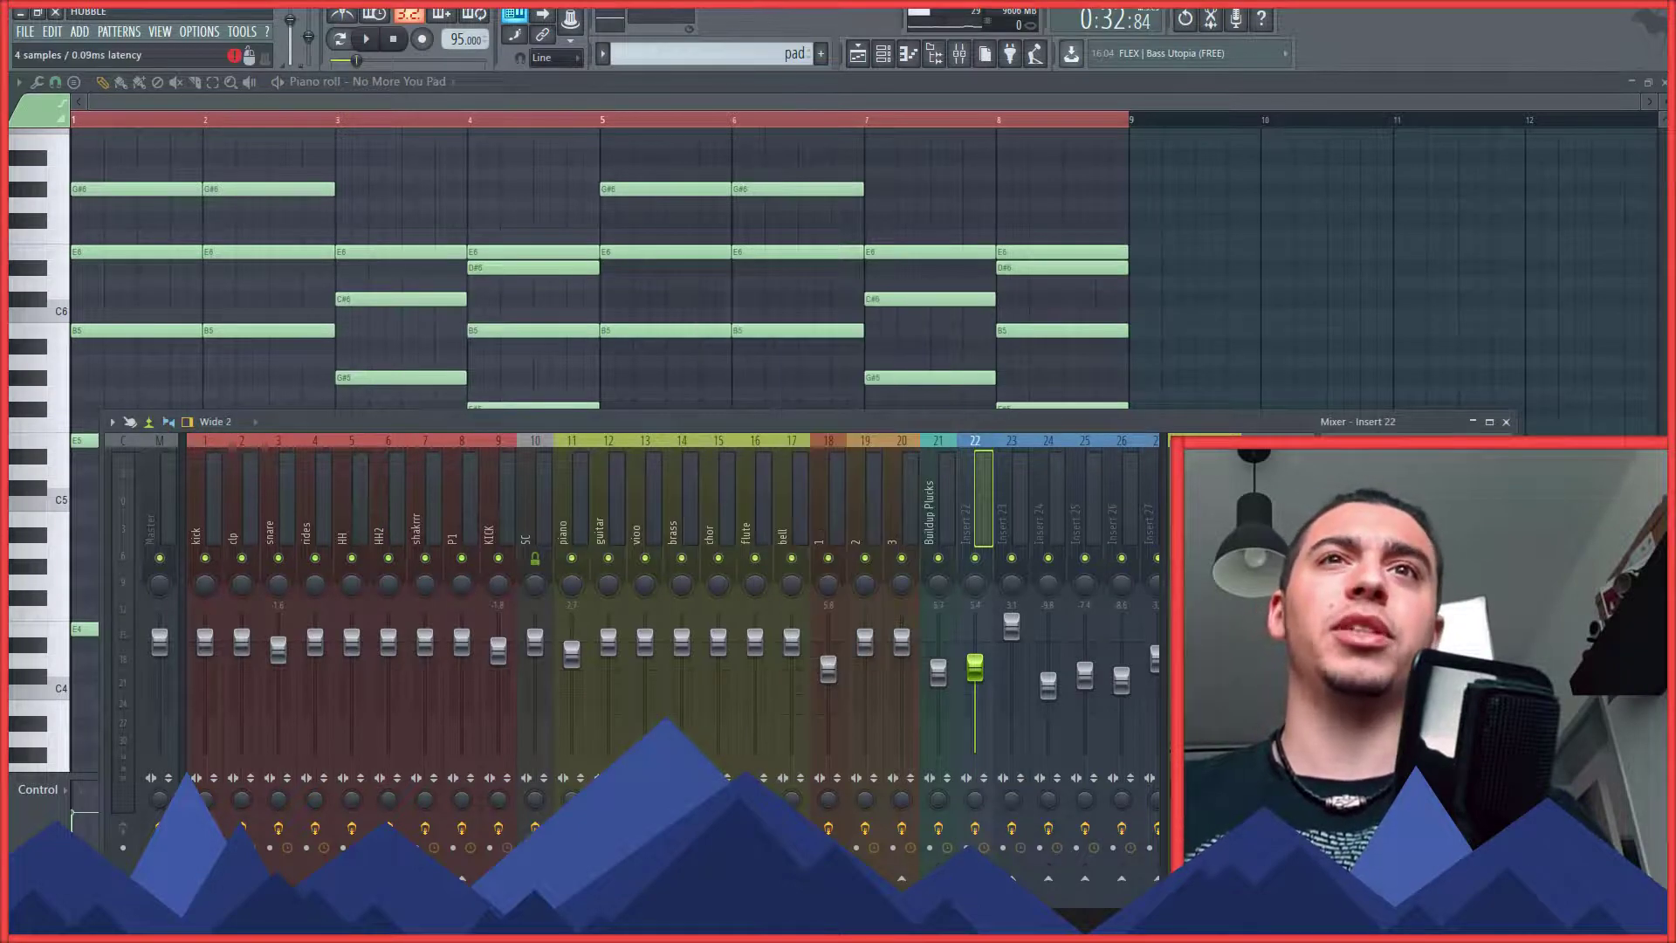
pyautogui.click(1414, 506)
pyautogui.click(1414, 507)
pyautogui.press('F9')
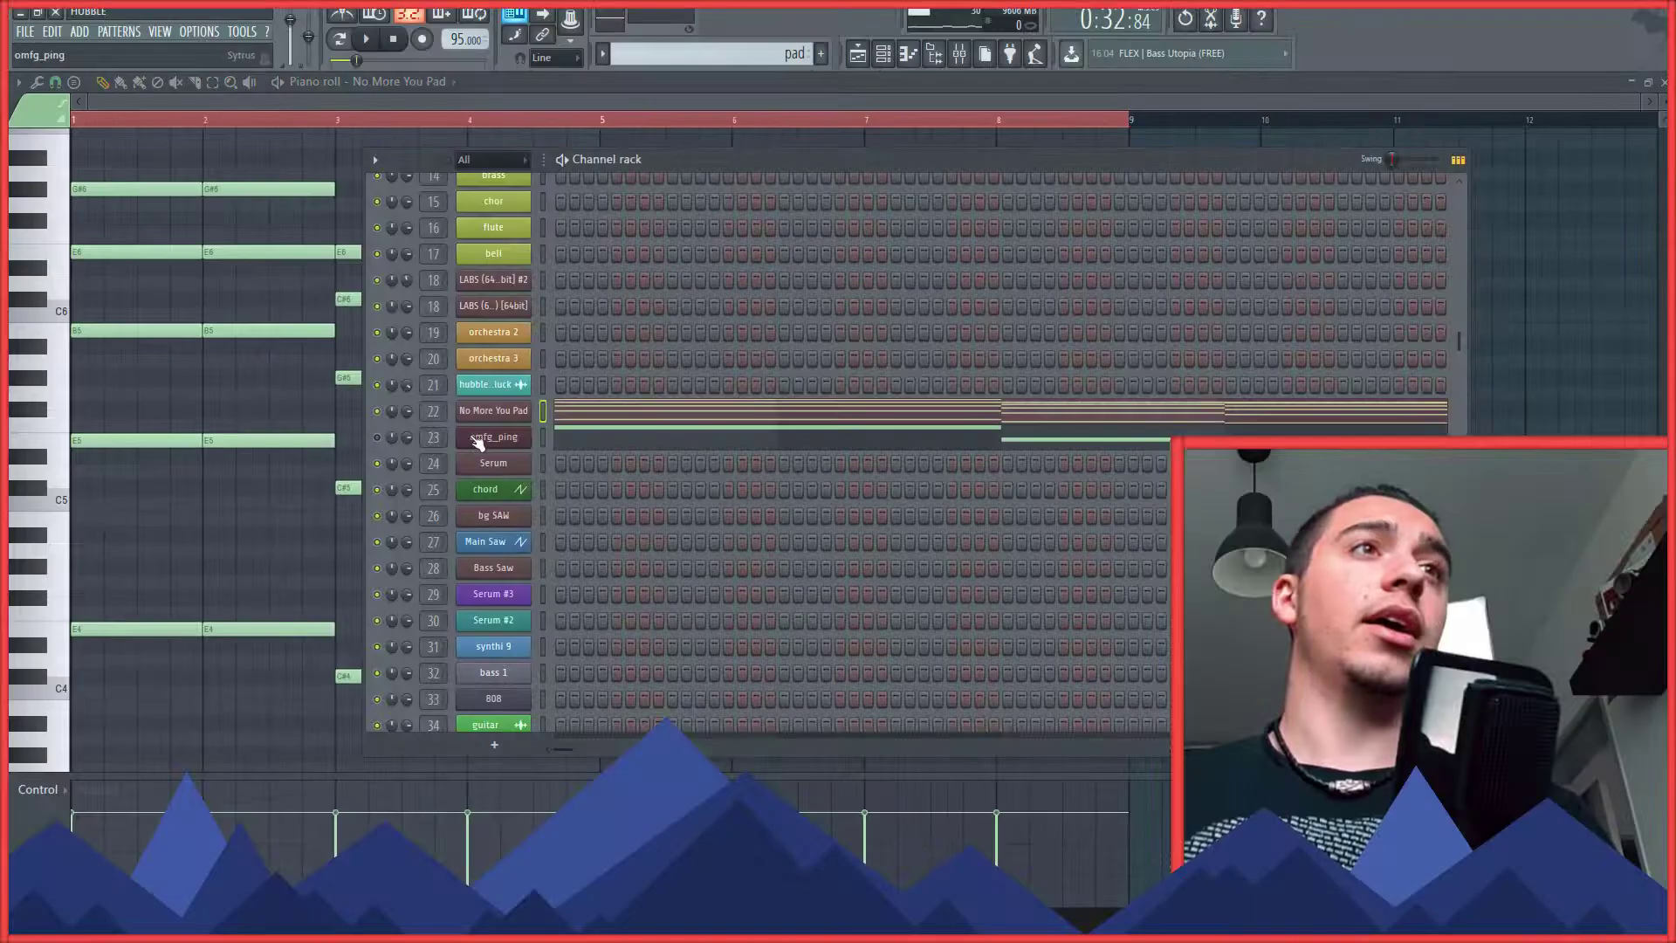
# - Switch to the omfg_ping channel and show its mixer insert 23
pyautogui.click(491, 436)
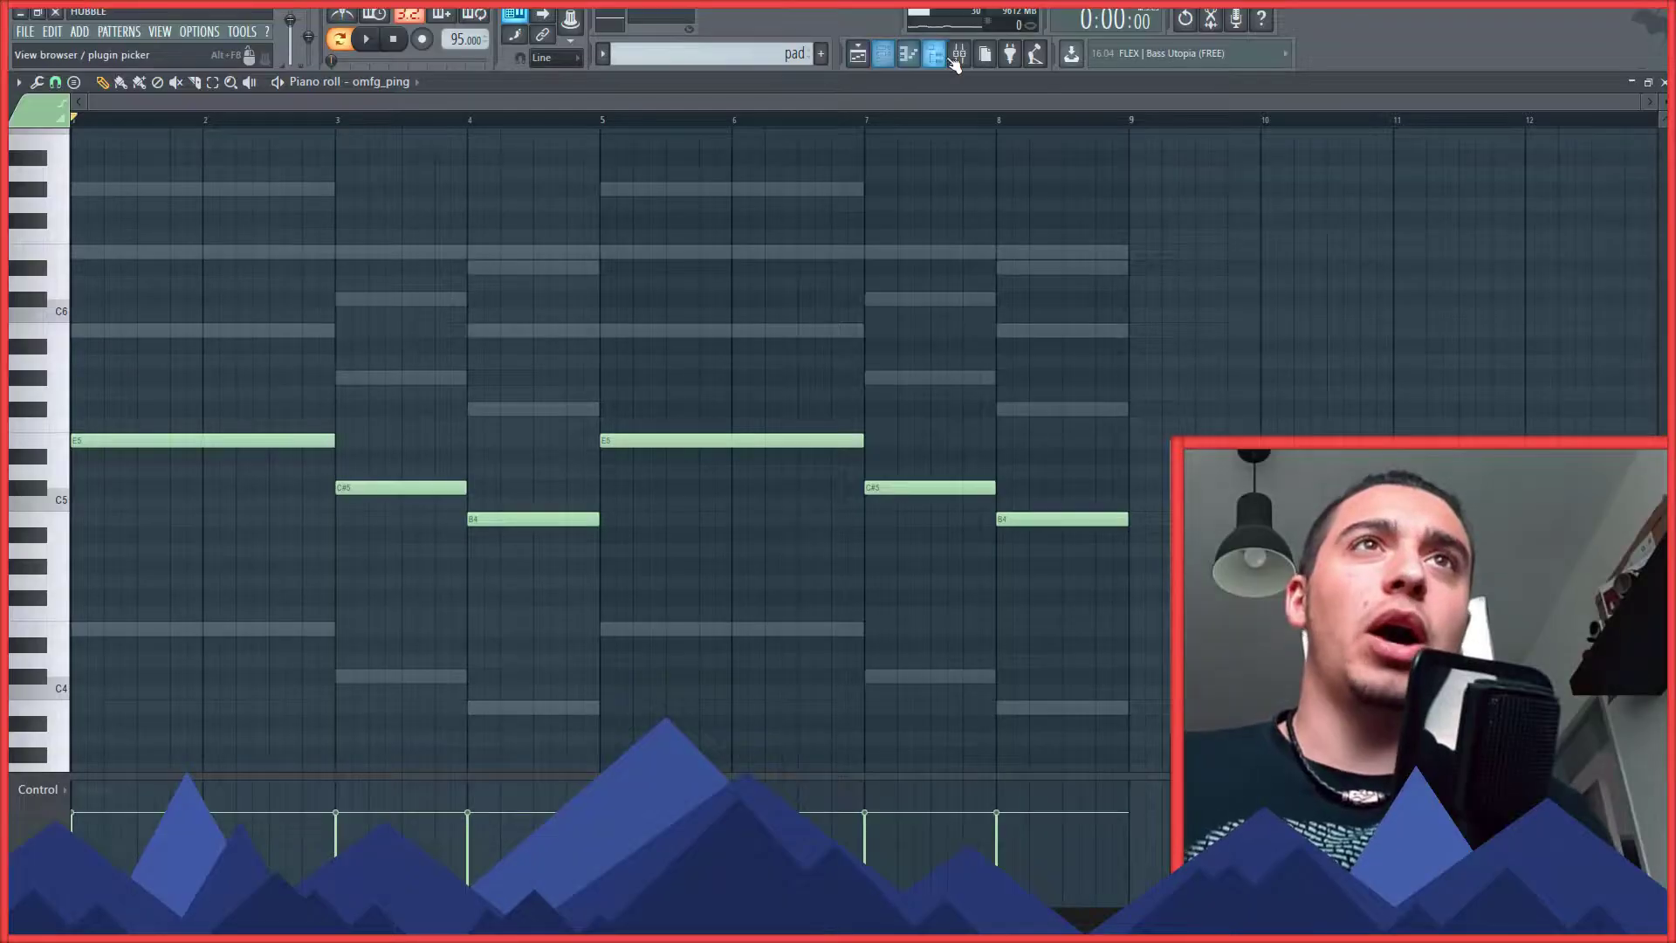
pyautogui.press('F9')
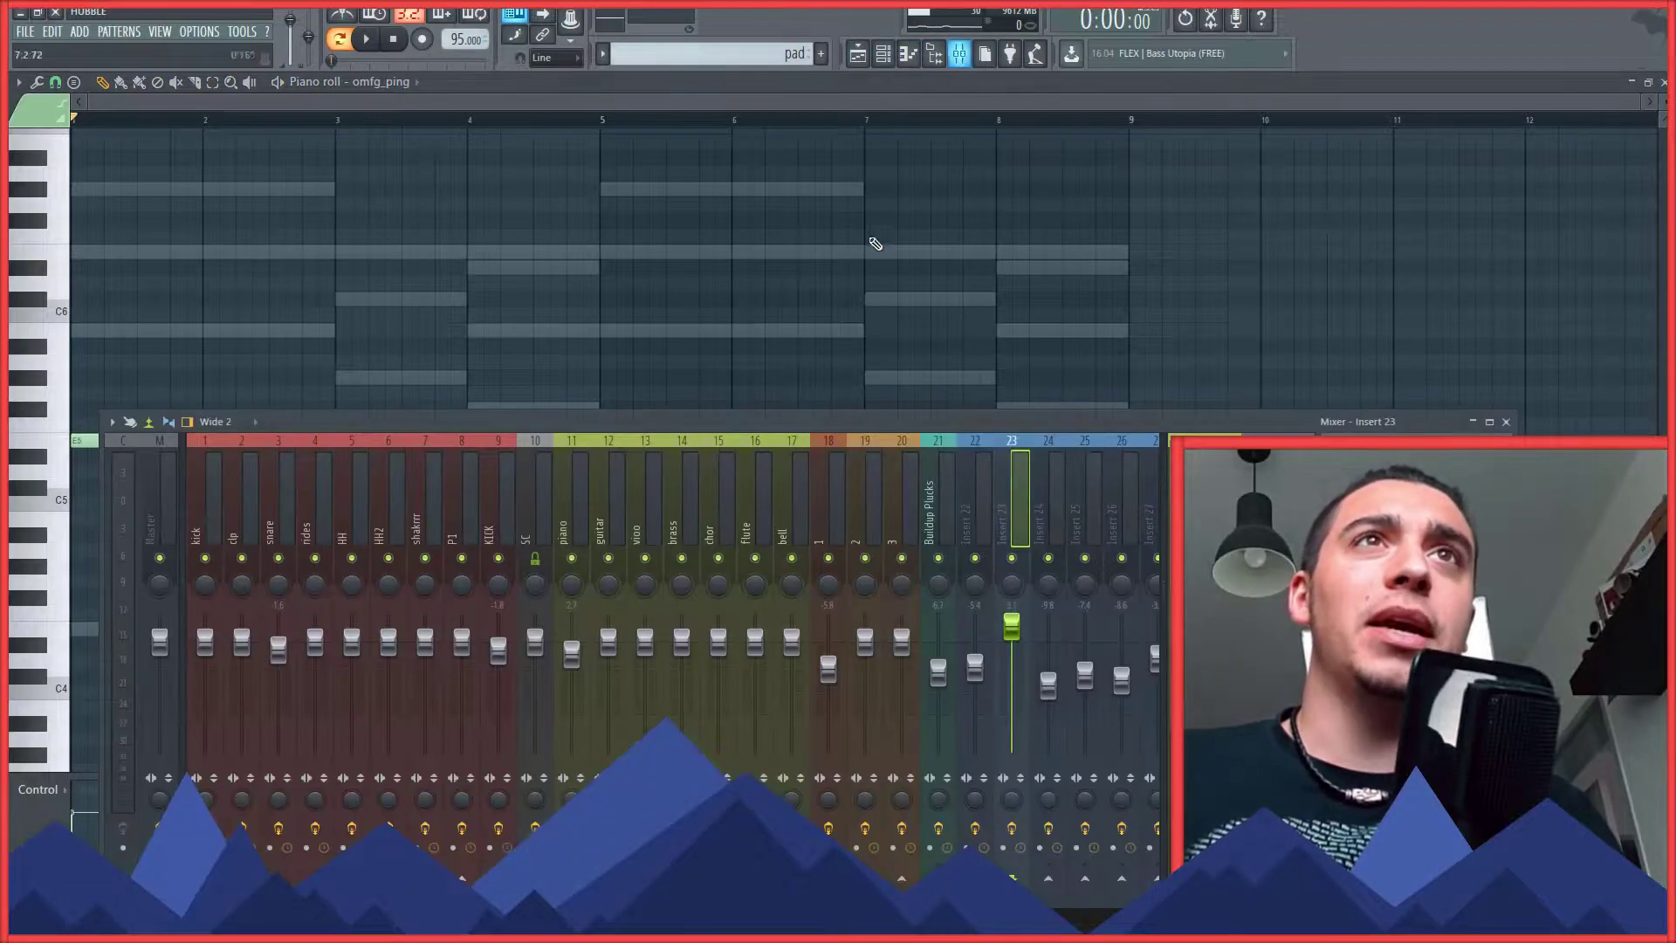
pyautogui.click(883, 53)
# - Show the omfg_ping melody in the piano roll and move its OTT and Fast Dist windows aside
pyautogui.click(599, 441)
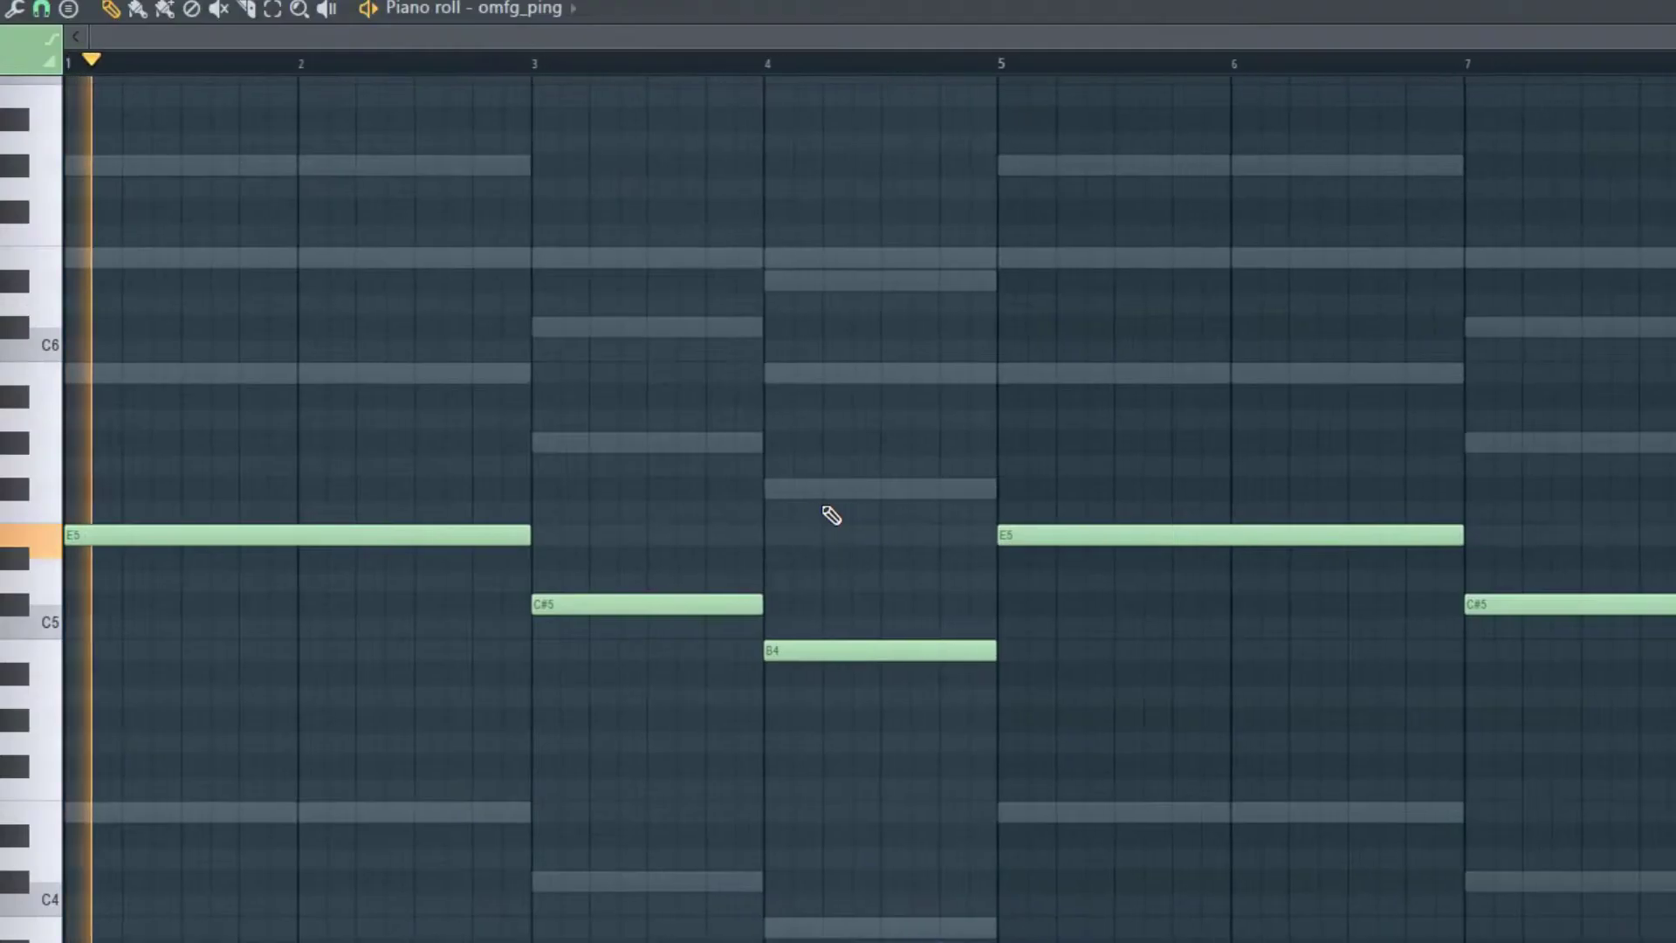
pyautogui.scroll(-1, 831, 515)
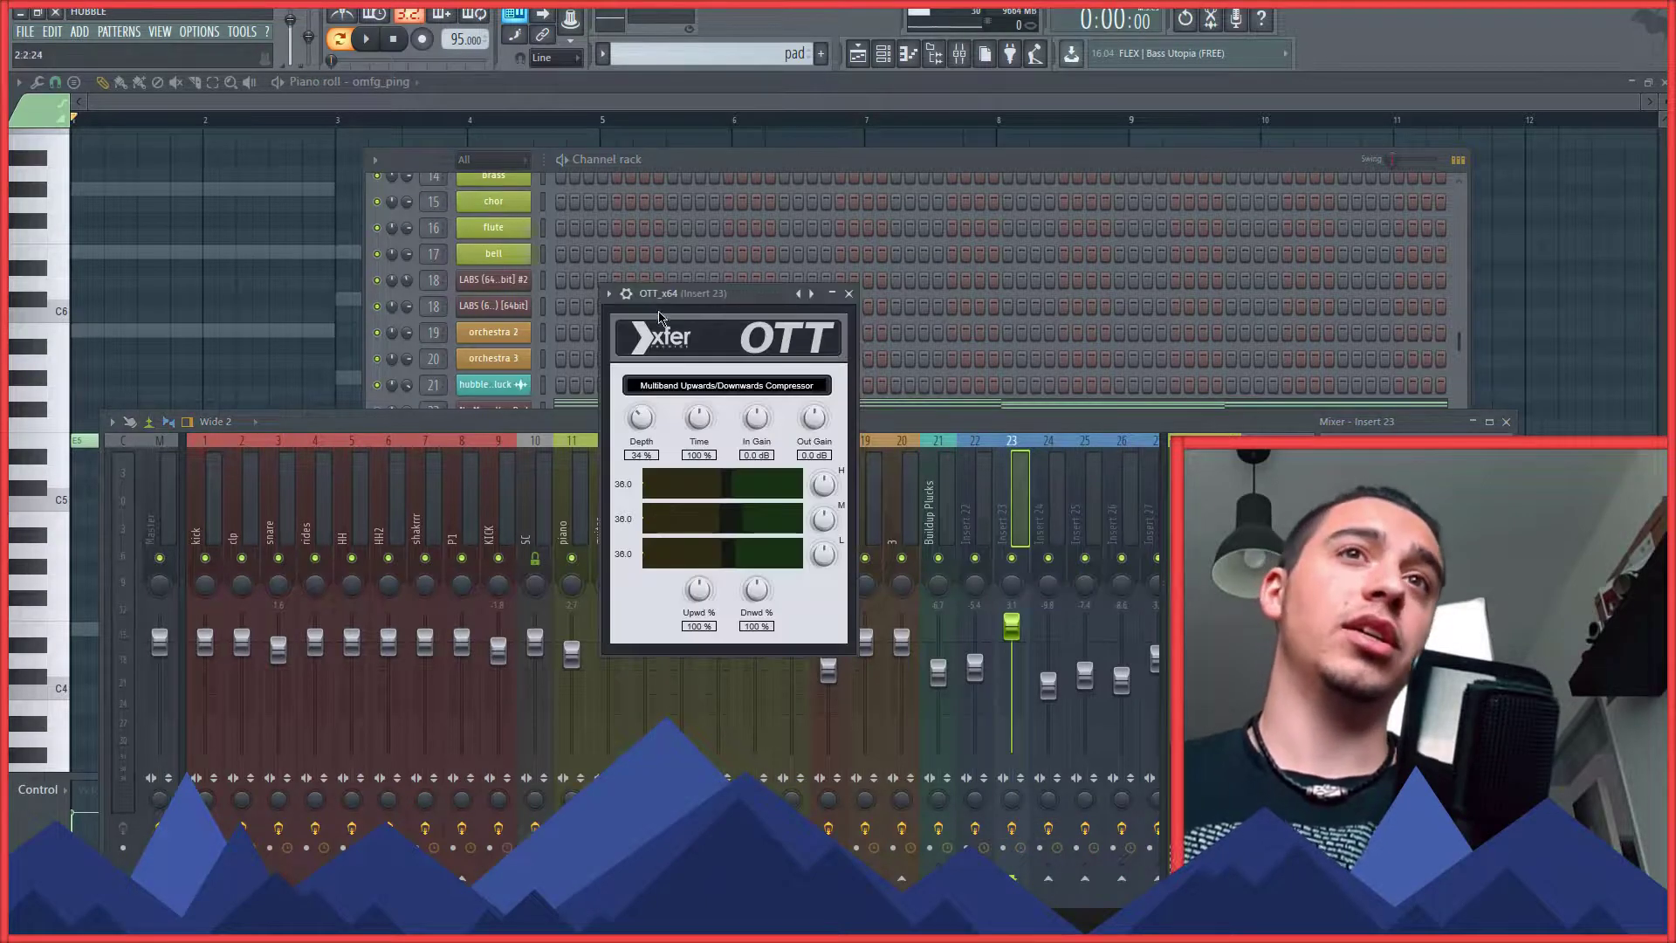
pyautogui.moveTo(681, 296); pyautogui.dragTo(705, 283)
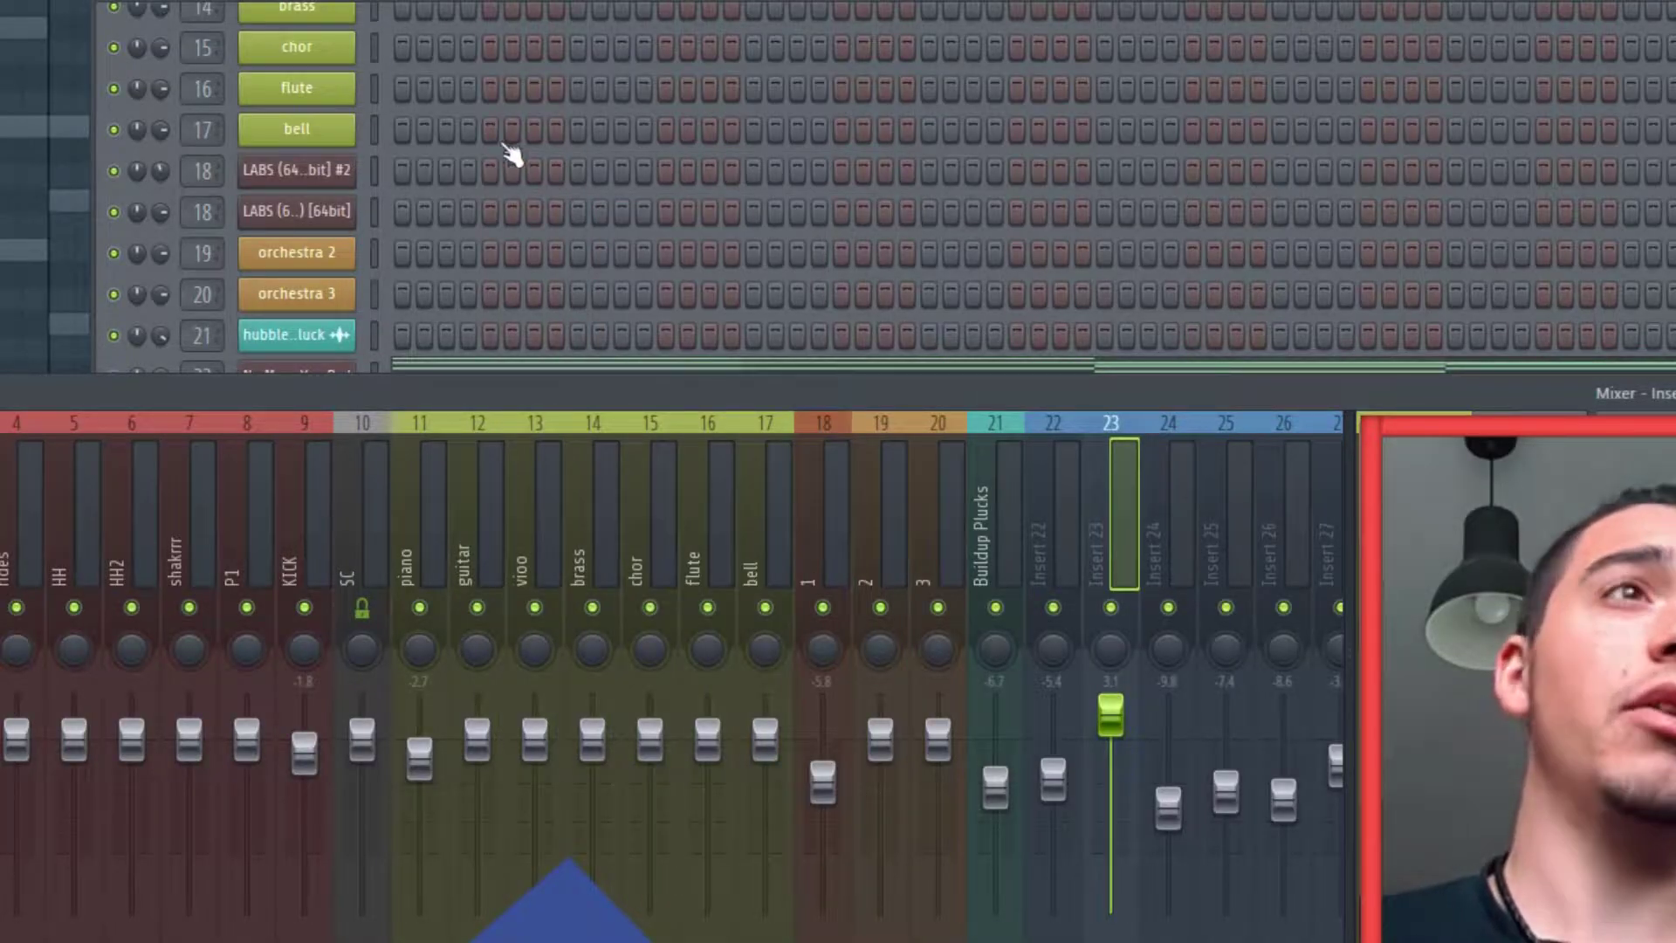
pyautogui.moveTo(606, 244); pyautogui.dragTo(682, 242)
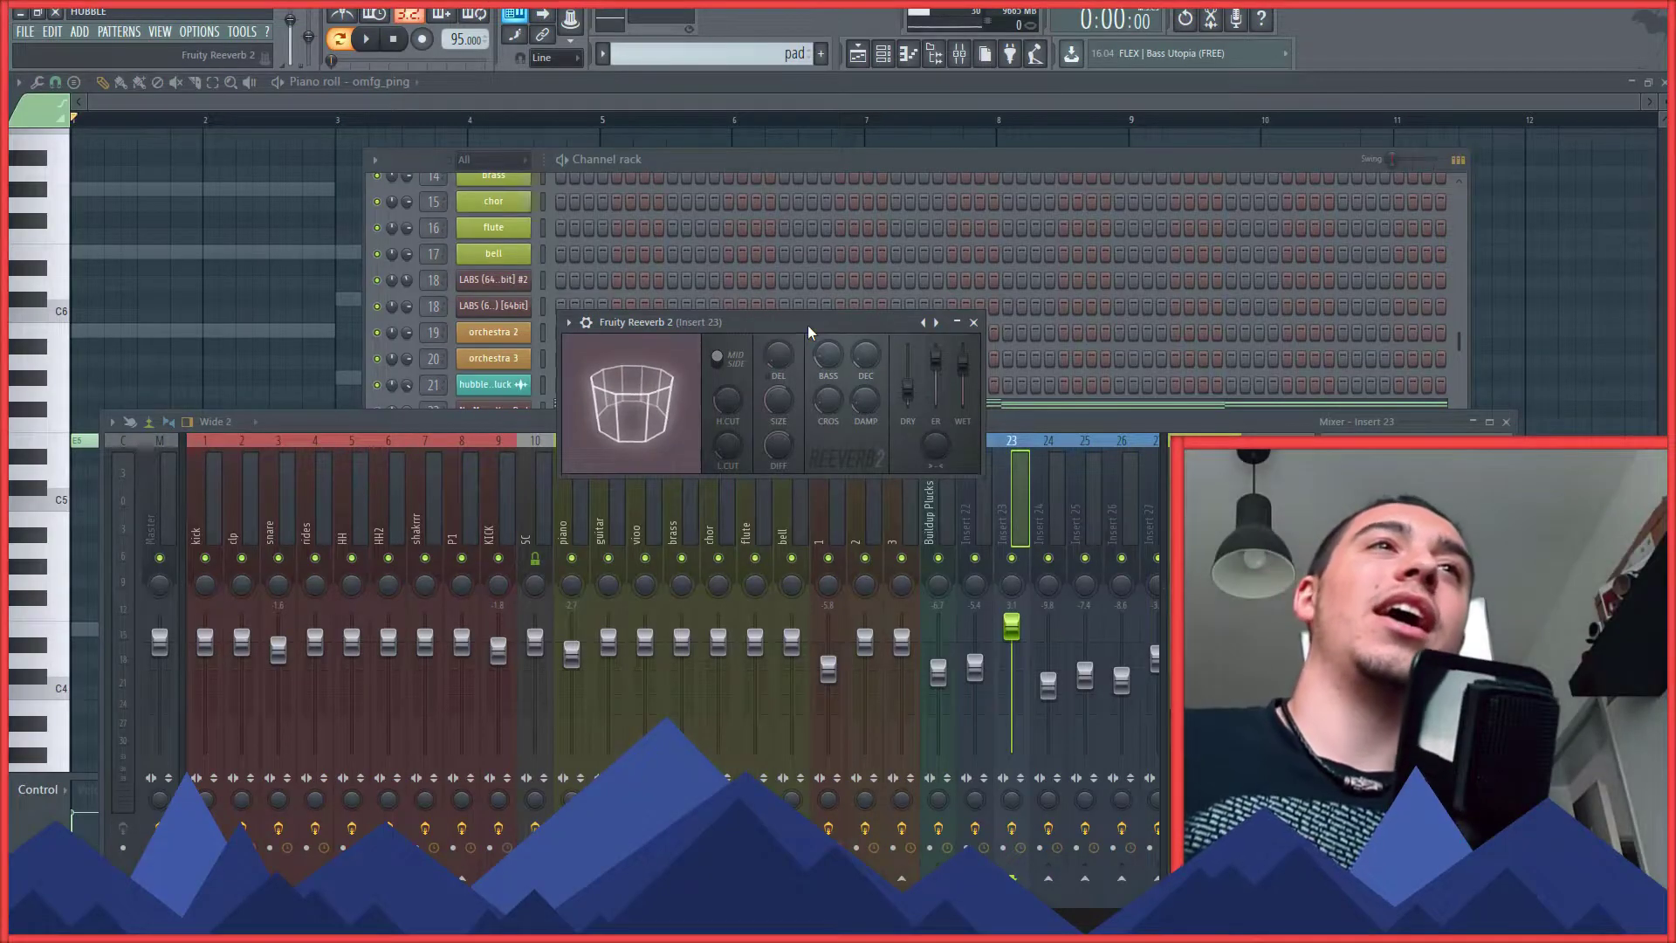
# - Reposition the ping's Fruity Reeverb 2 window, then open the No More You Pad notes
pyautogui.moveTo(809, 325); pyautogui.dragTo(881, 395)
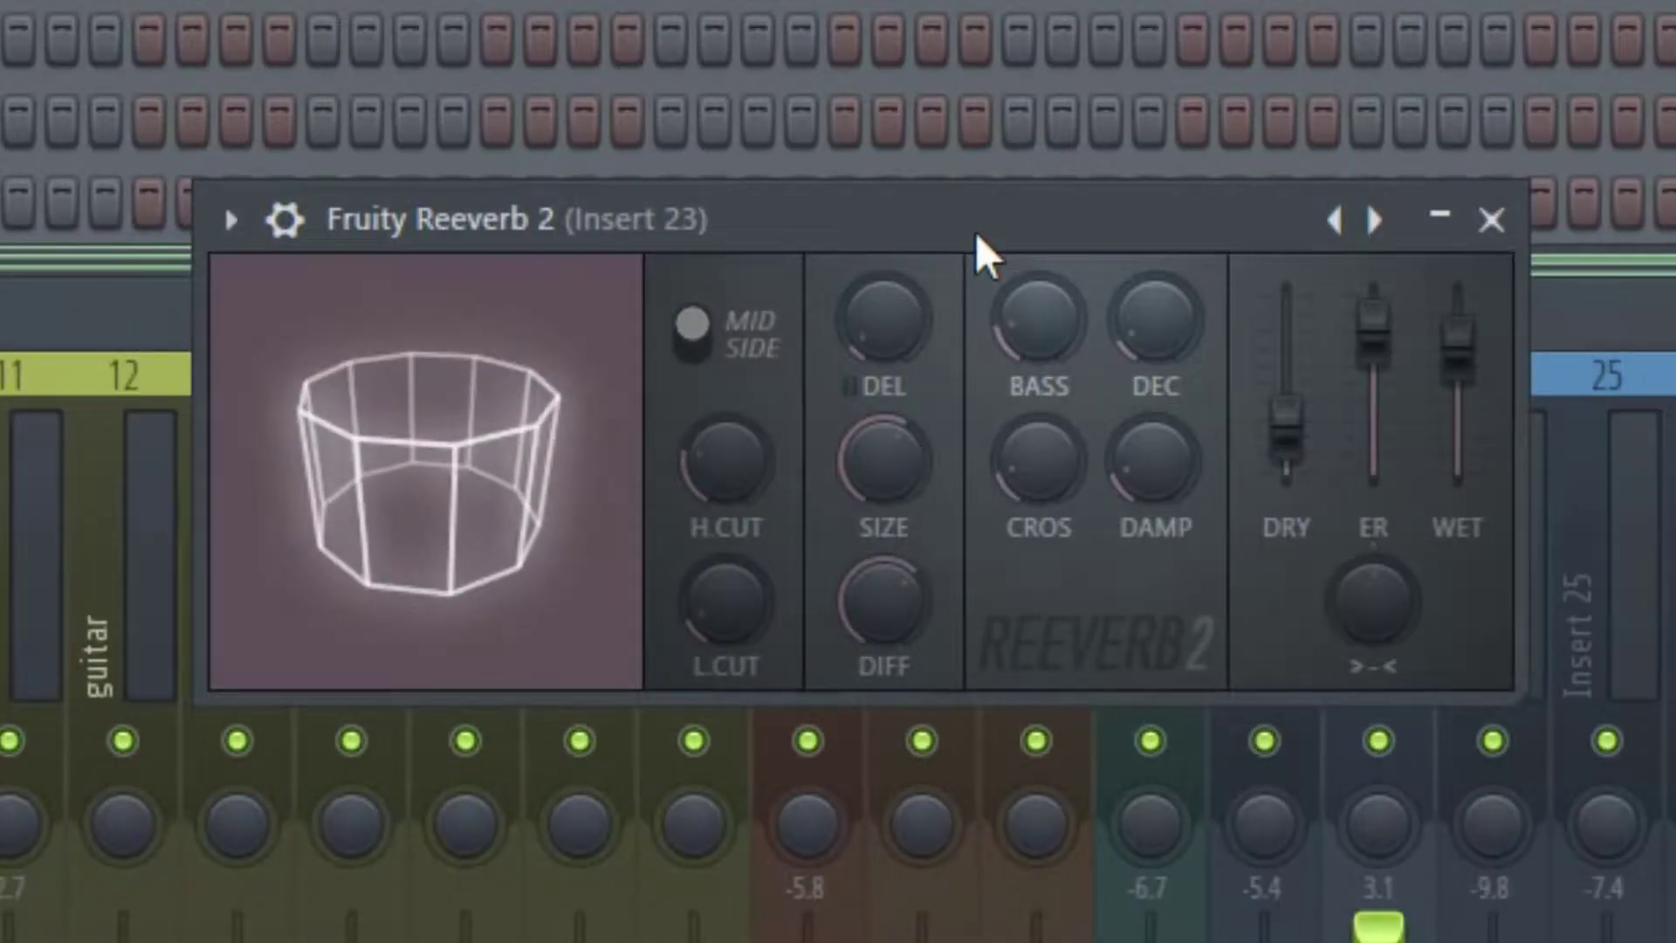
pyautogui.moveTo(976, 236); pyautogui.dragTo(883, 209)
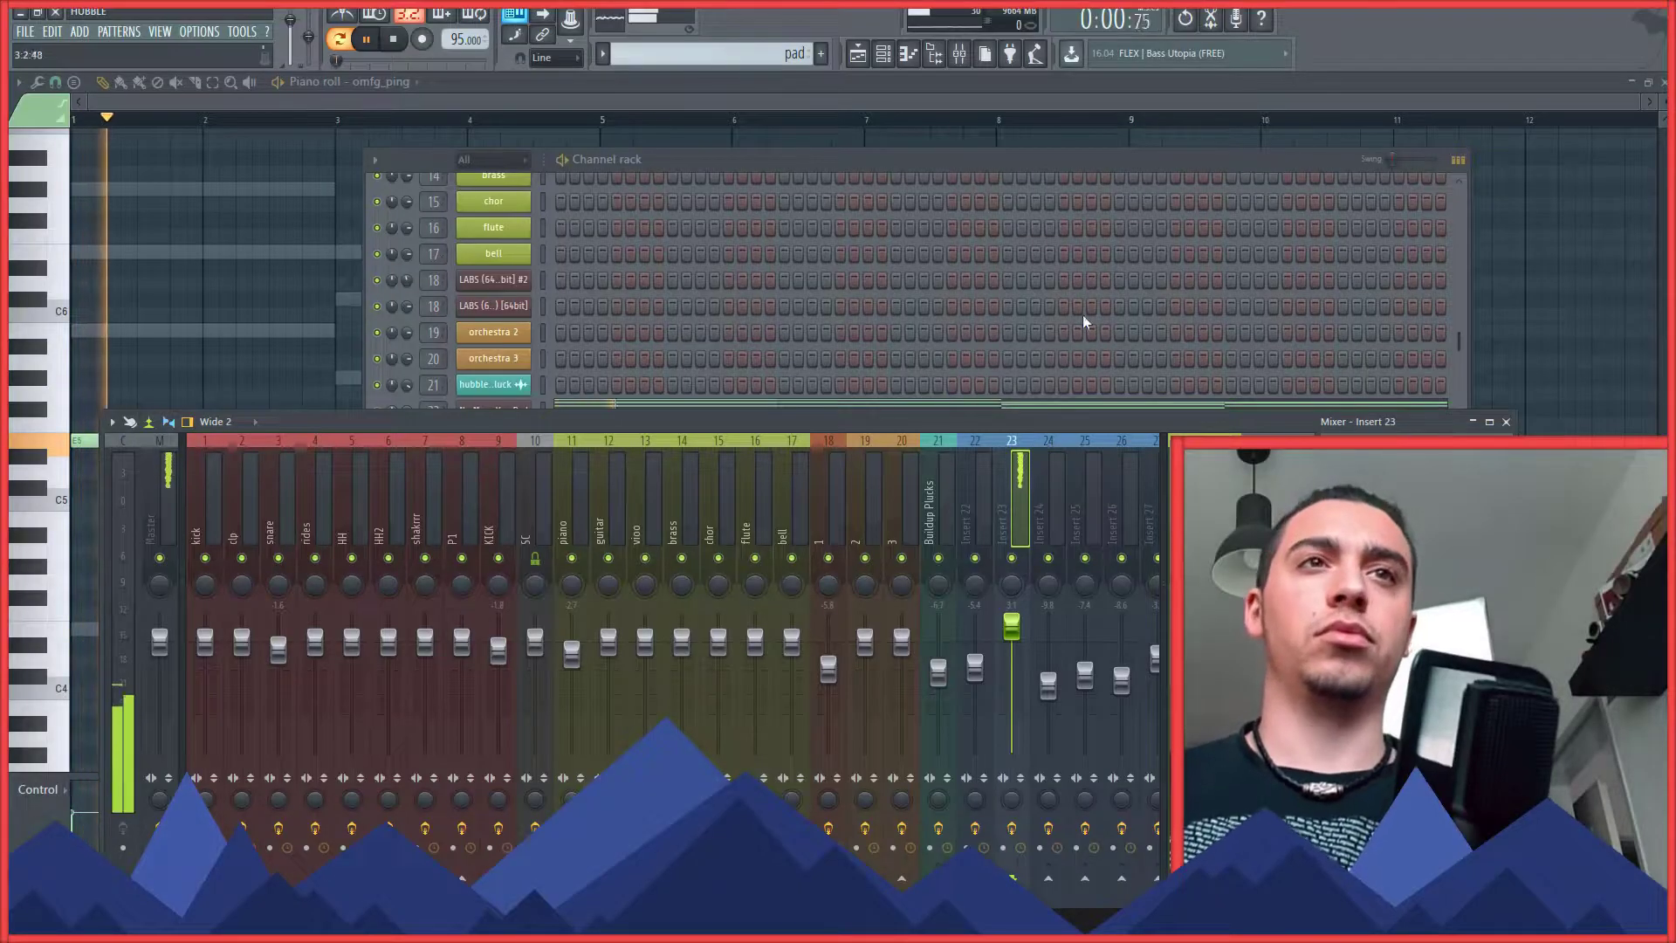
pyautogui.click(885, 53)
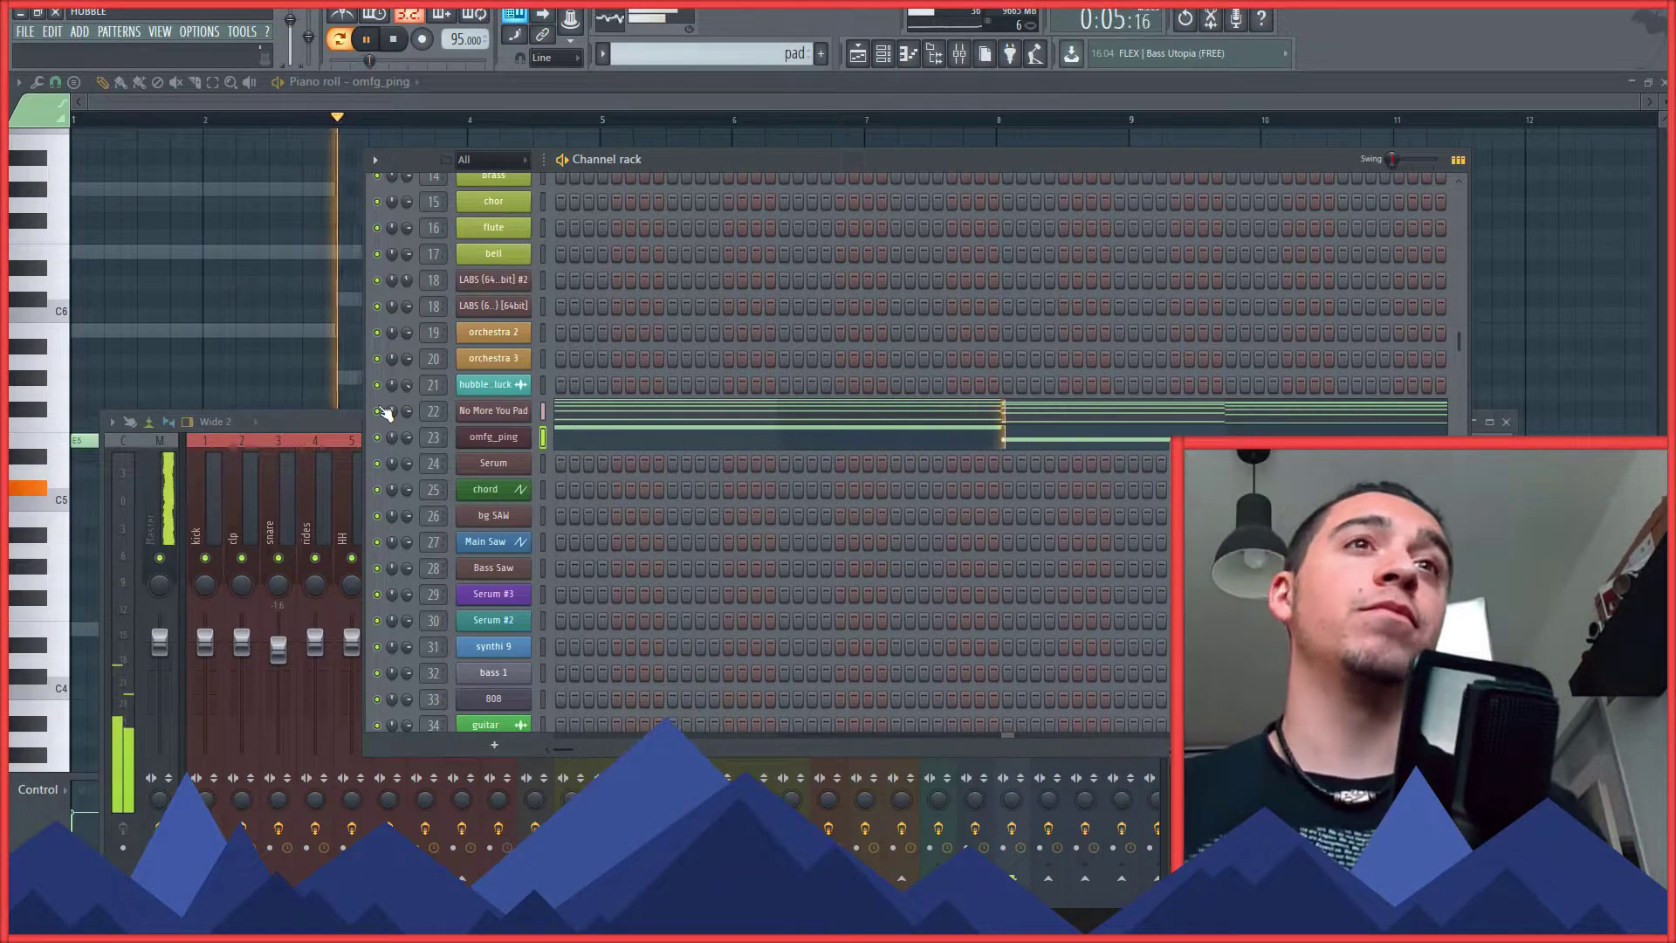
pyautogui.click(923, 426)
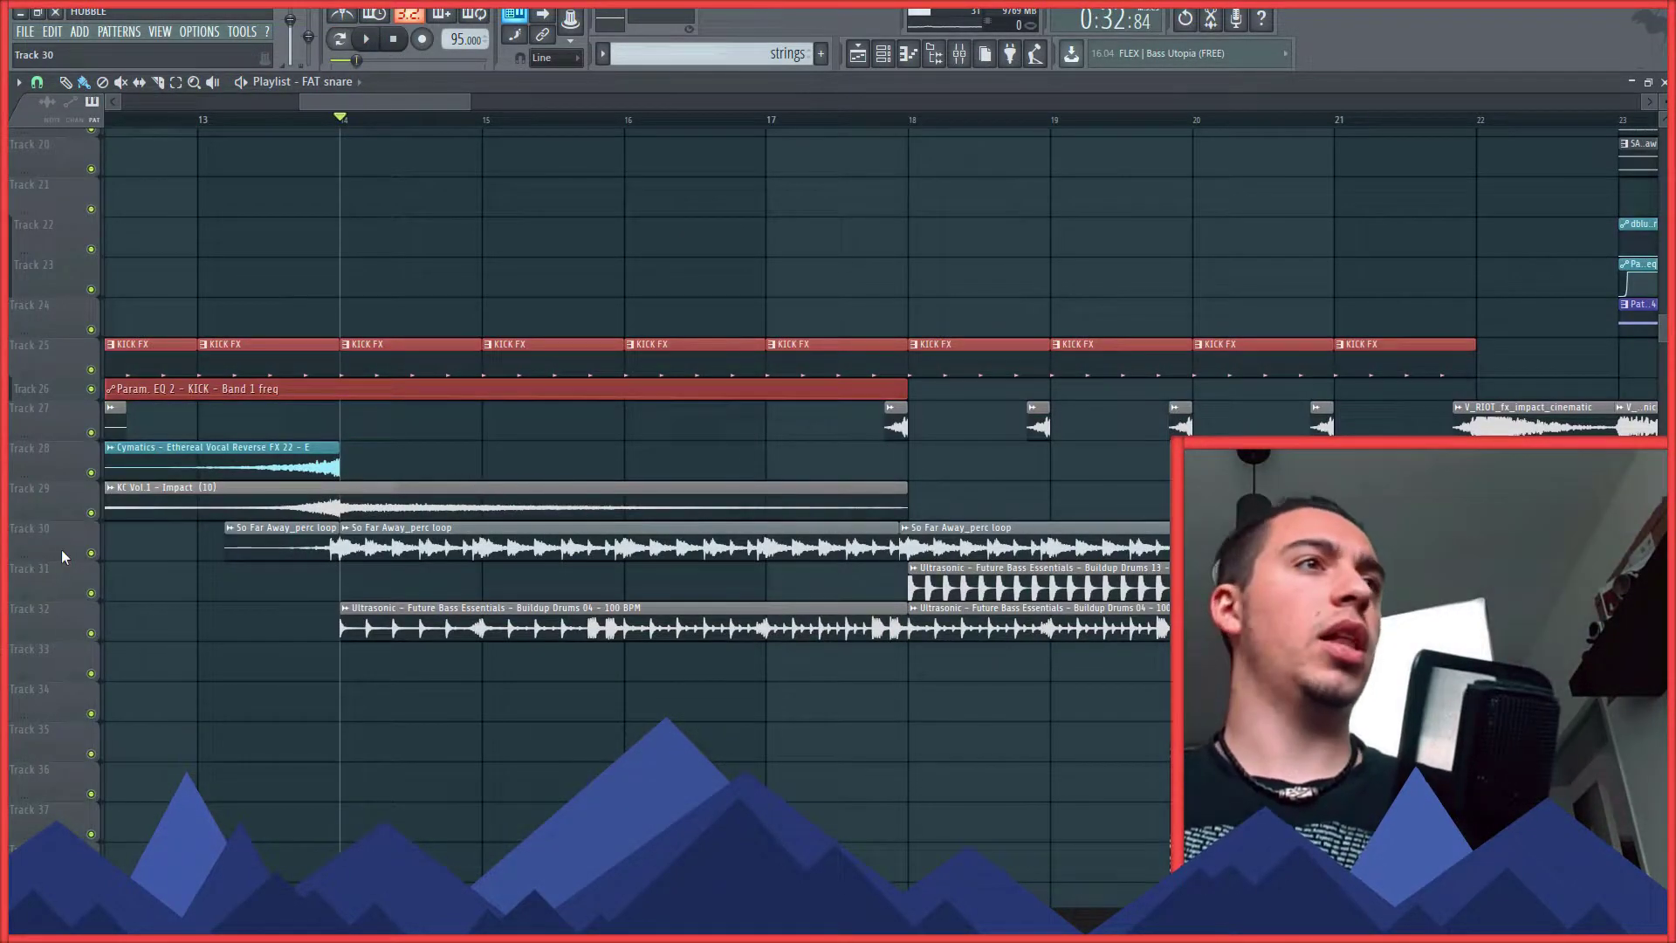
# - Solo the Track 30 percussion loop, then unmute Tracks 32, 31 and 27
pyautogui.keyDown('ctrl'); pyautogui.click(91, 553); pyautogui.keyUp('ctrl')
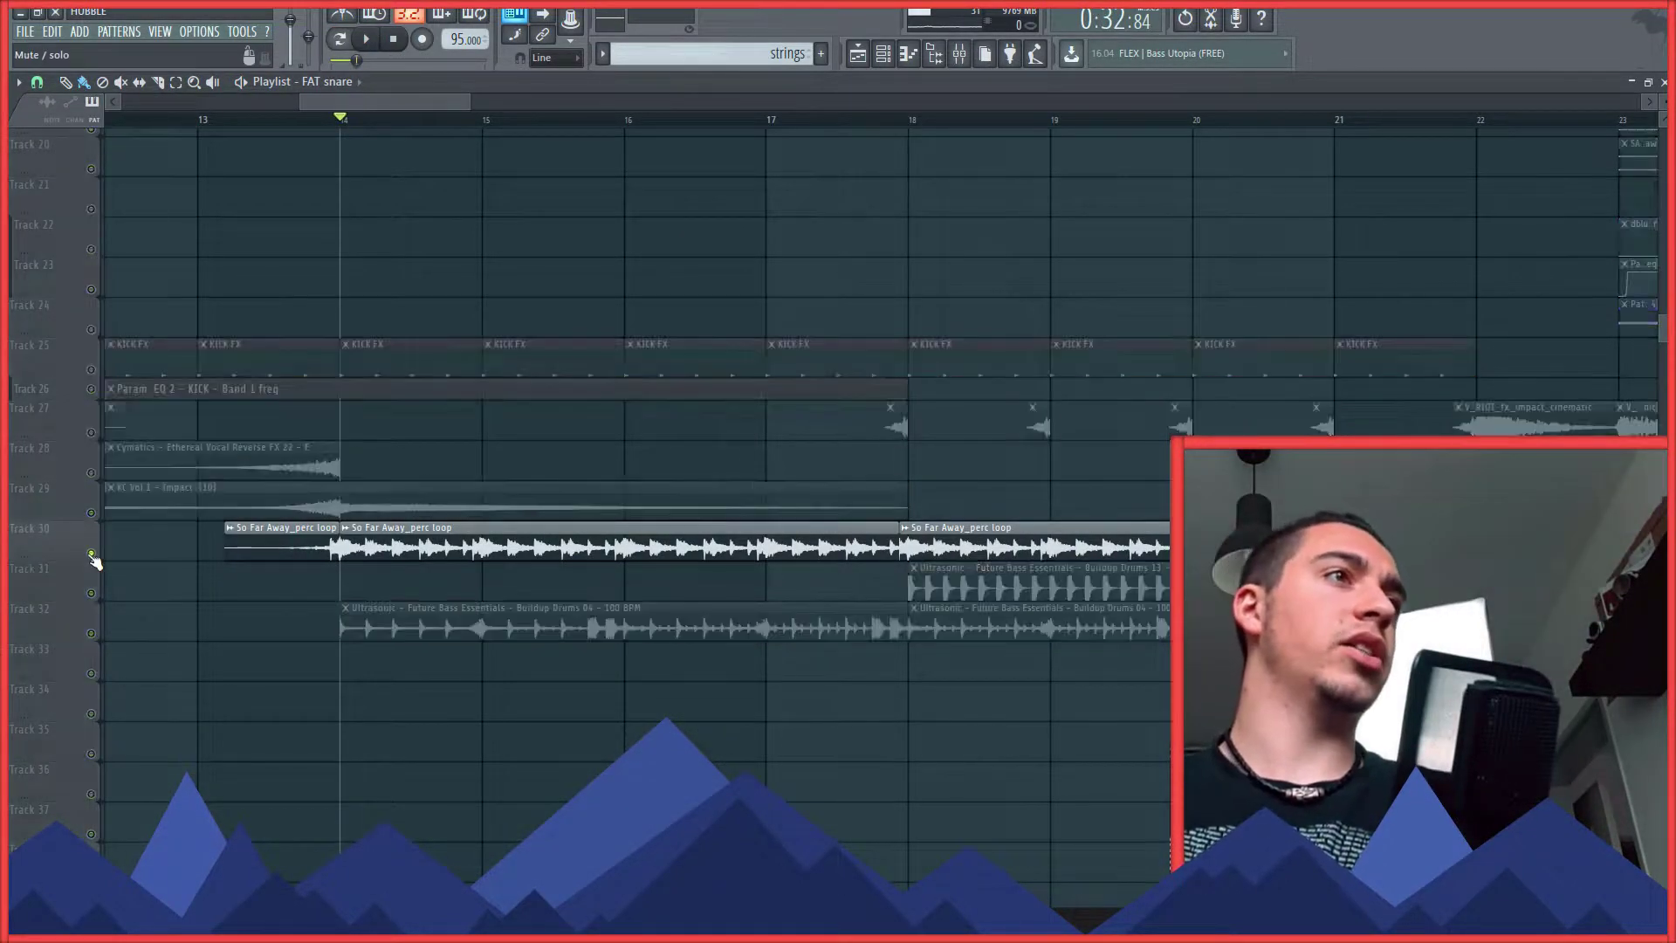
pyautogui.click(91, 632)
pyautogui.click(91, 592)
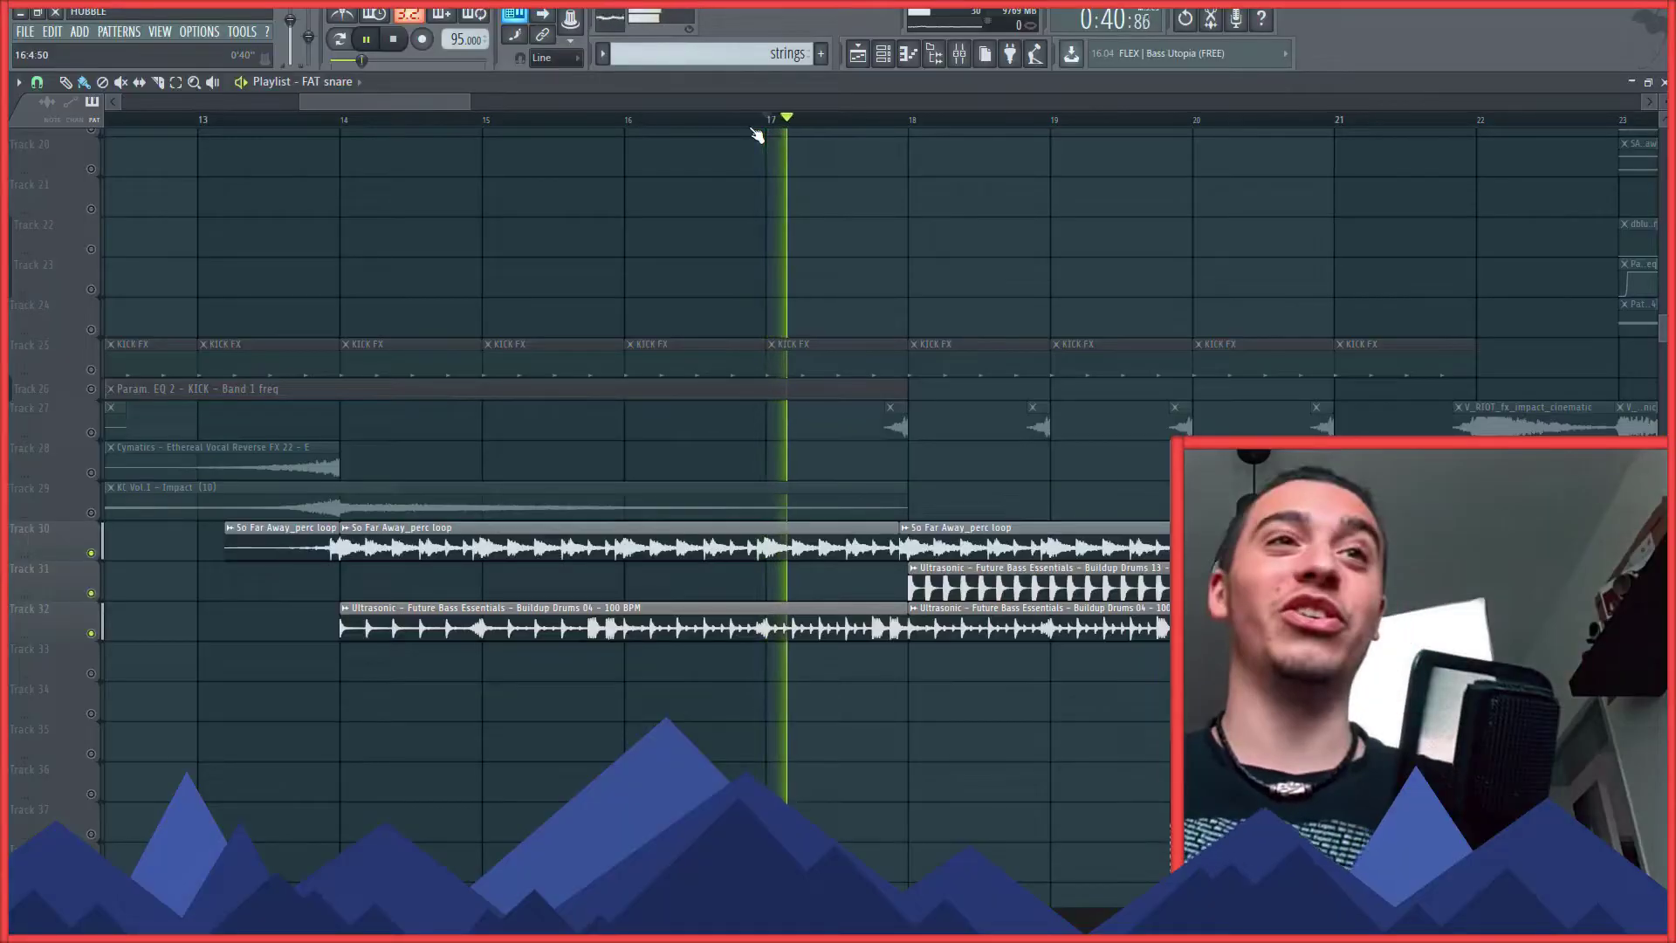
pyautogui.click(90, 433)
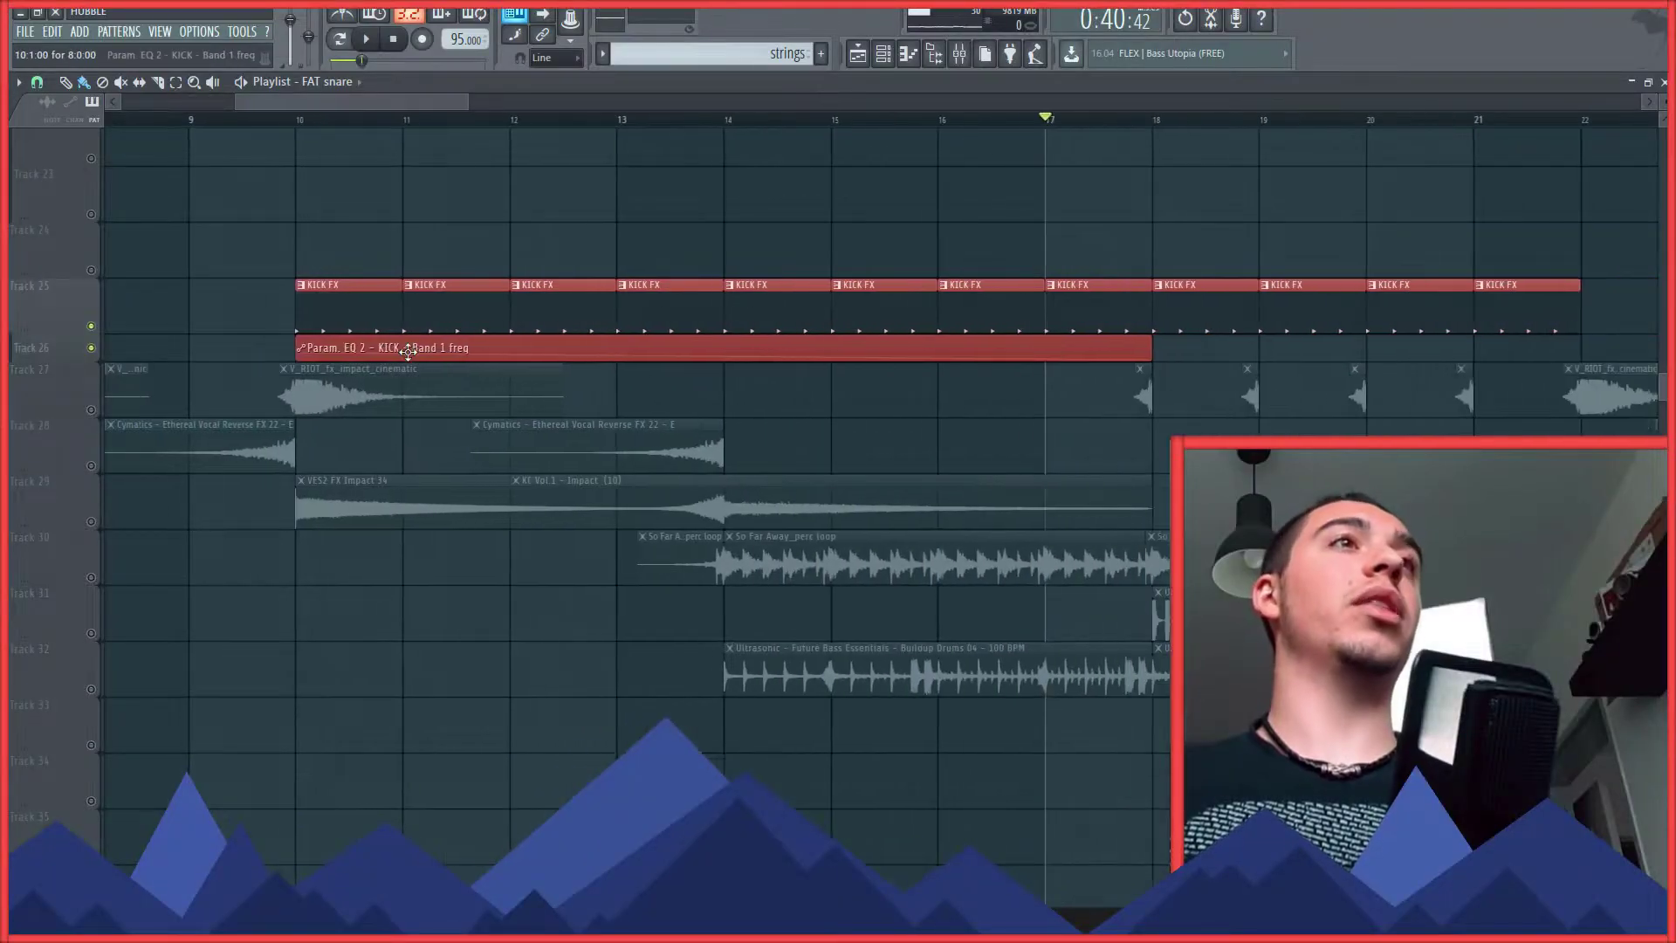
pyautogui.scroll(-4, 340, 129)
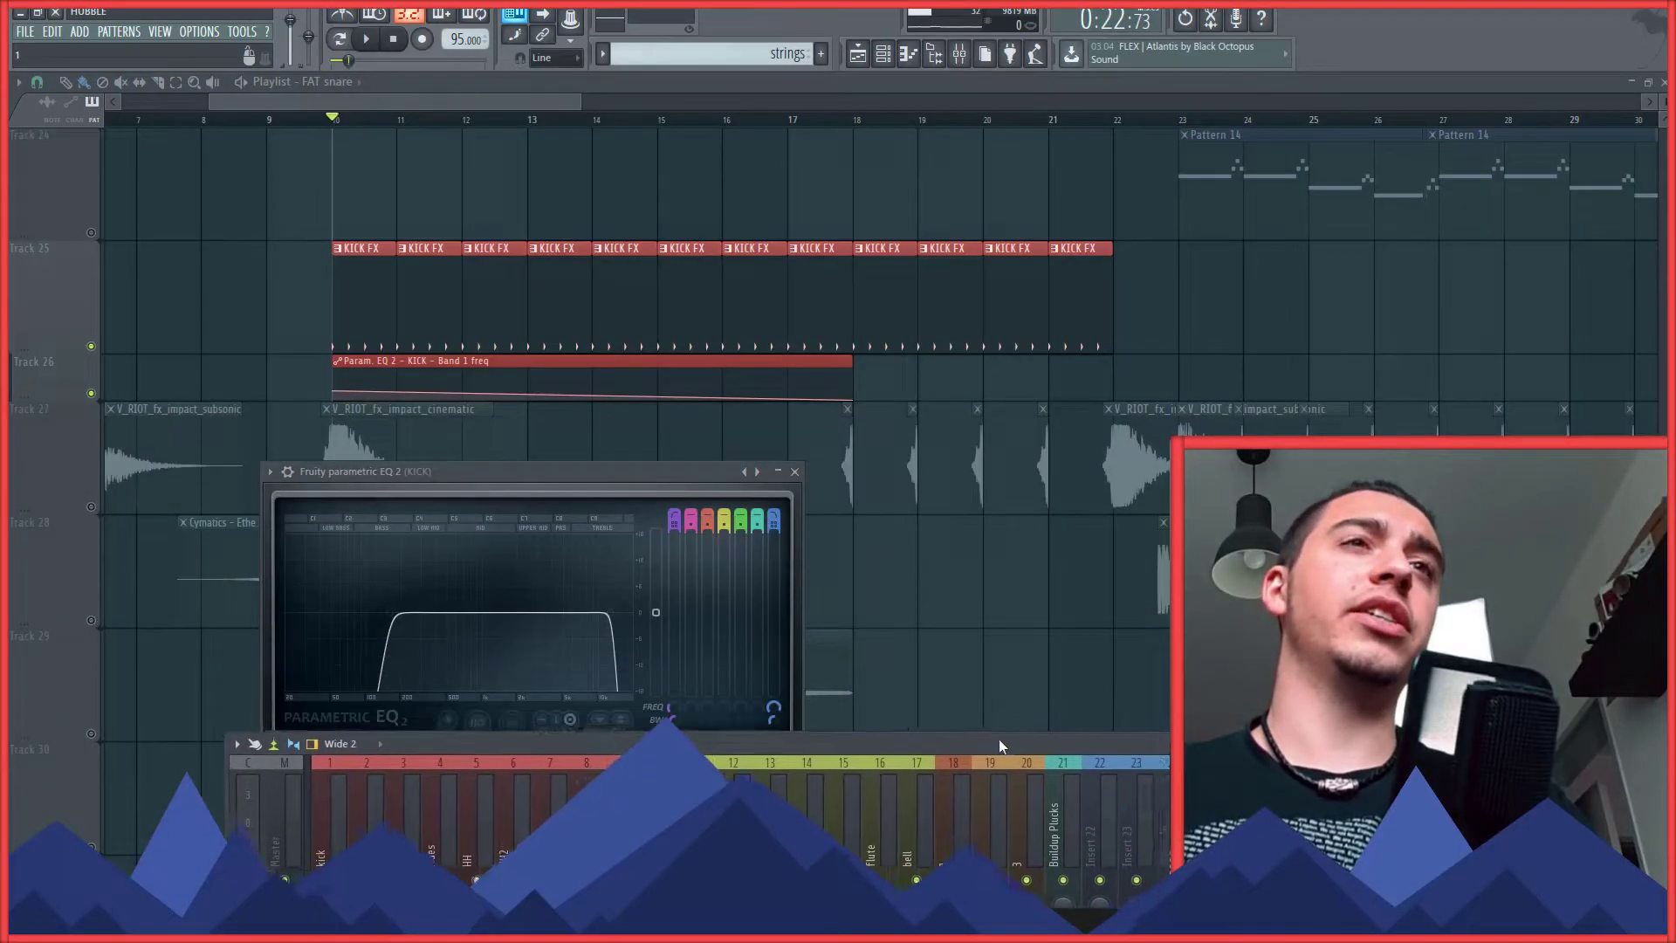
# - Move the Mixer clear of the kick's Fruity Parametric EQ 2 and play the band-1 frequency automation
pyautogui.moveTo(999, 741); pyautogui.dragTo(939, 776)
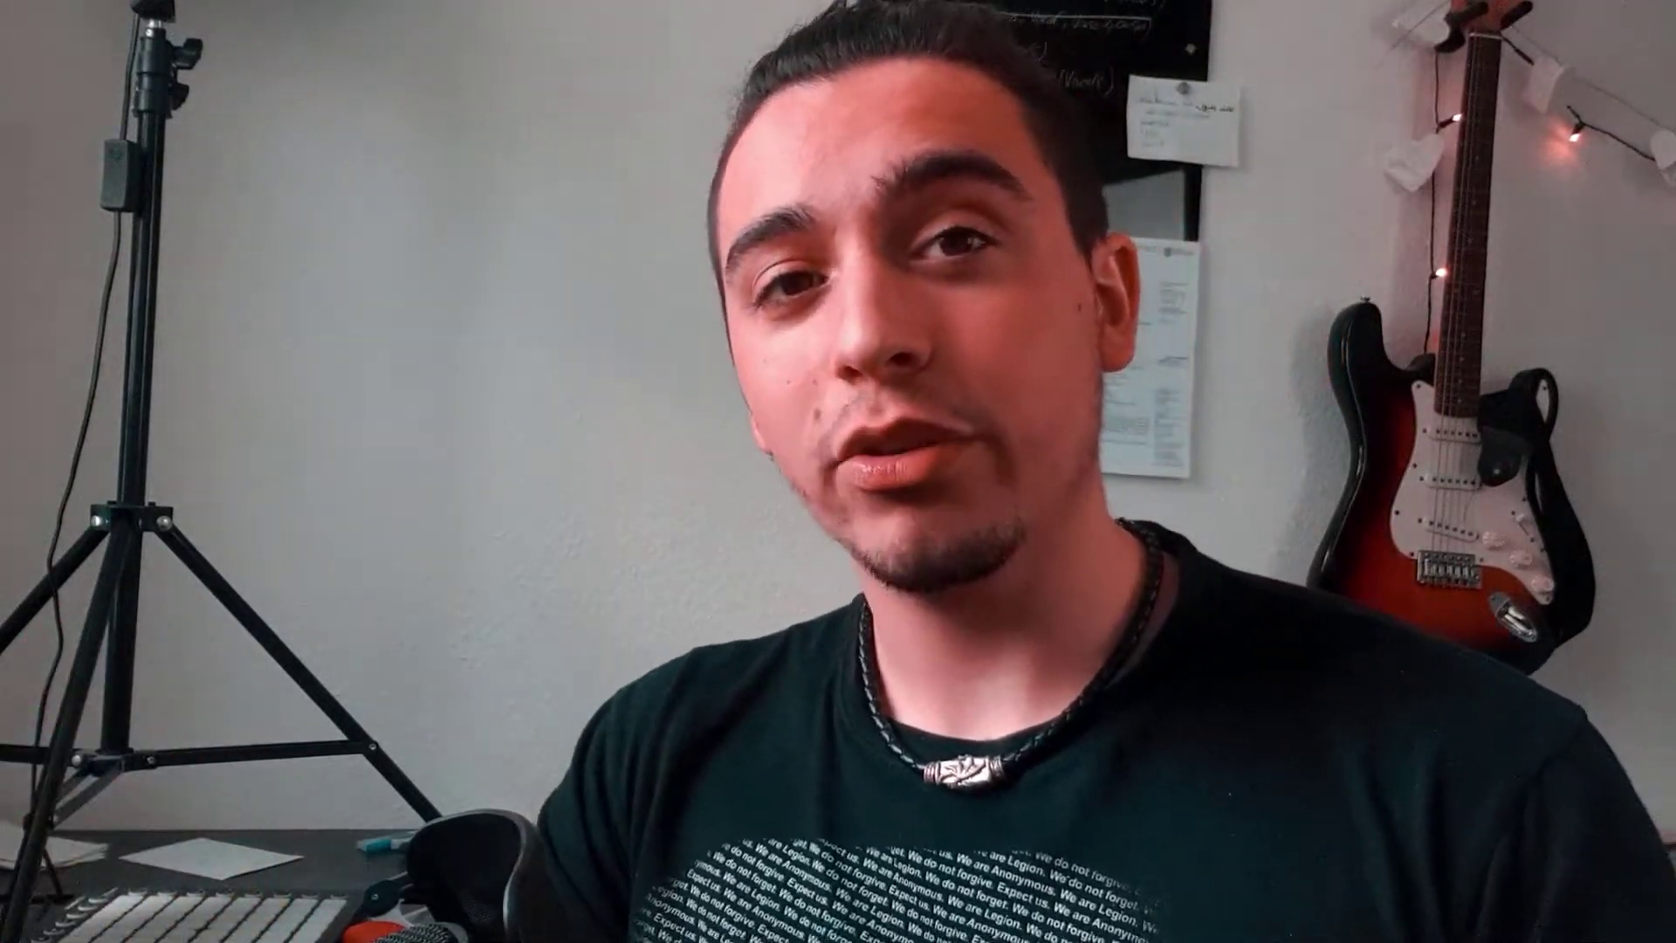
pyautogui.press('space')
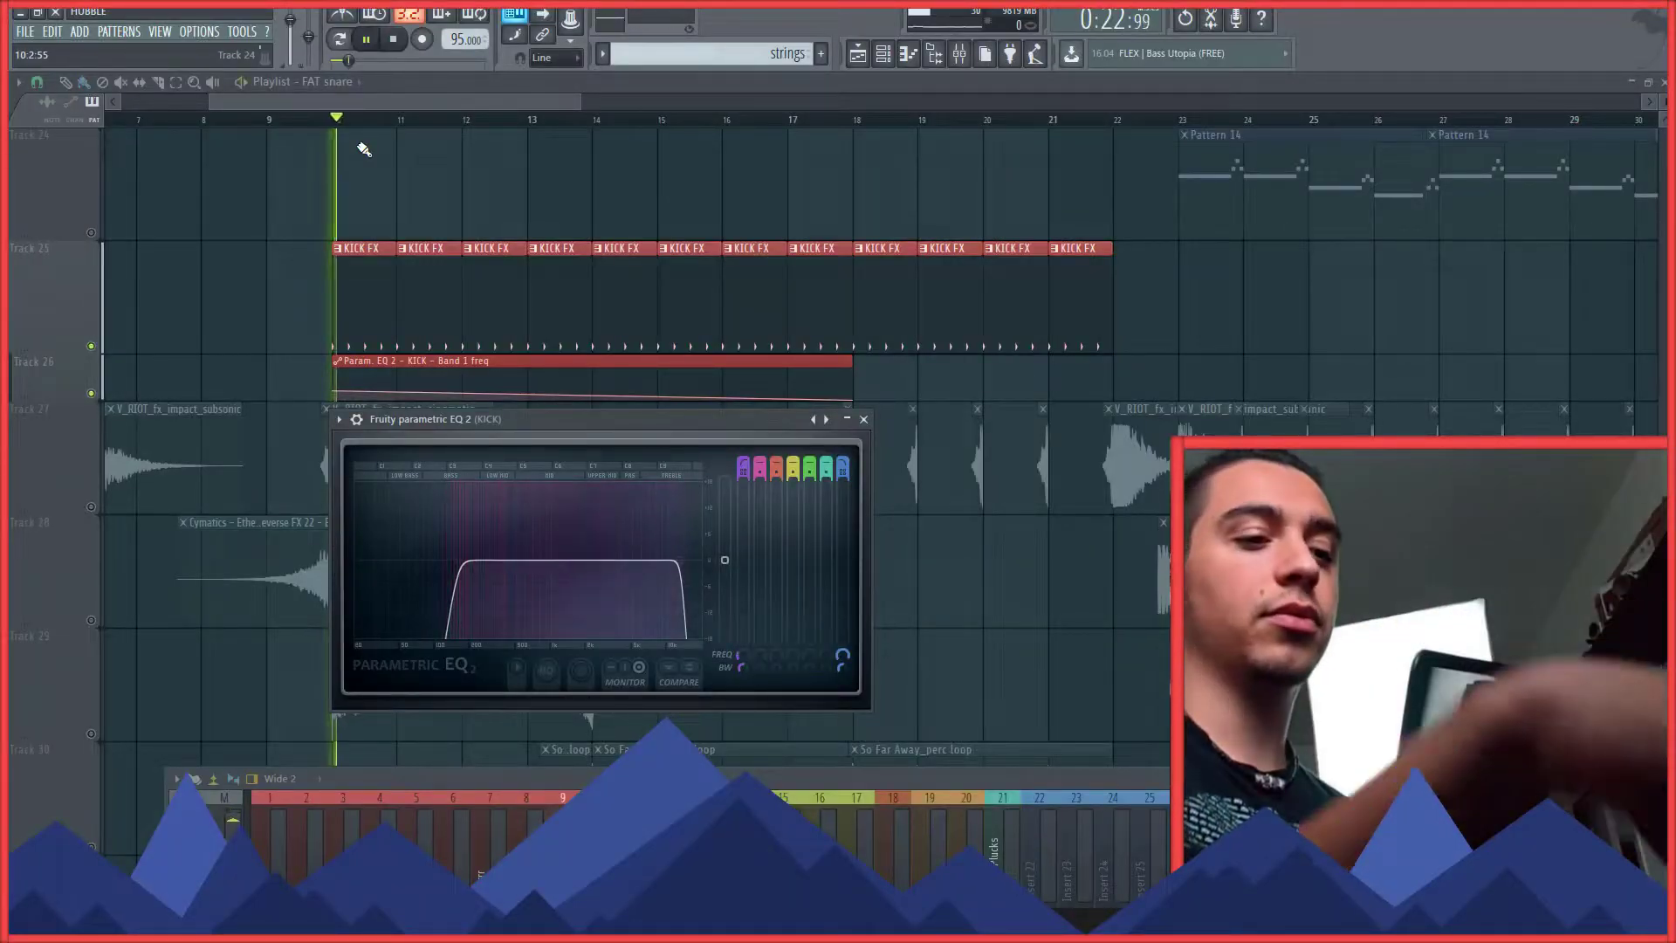